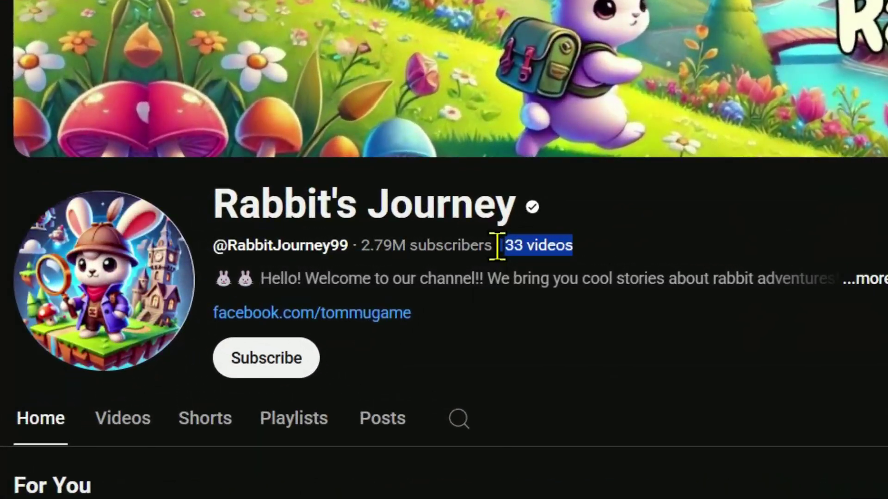
# Step: Highlight the Rabbit's Journey subscriber count and advance the Shorts shelf to later rabbit rescue shorts
pyautogui.moveTo(492, 246); pyautogui.dragTo(353, 244)
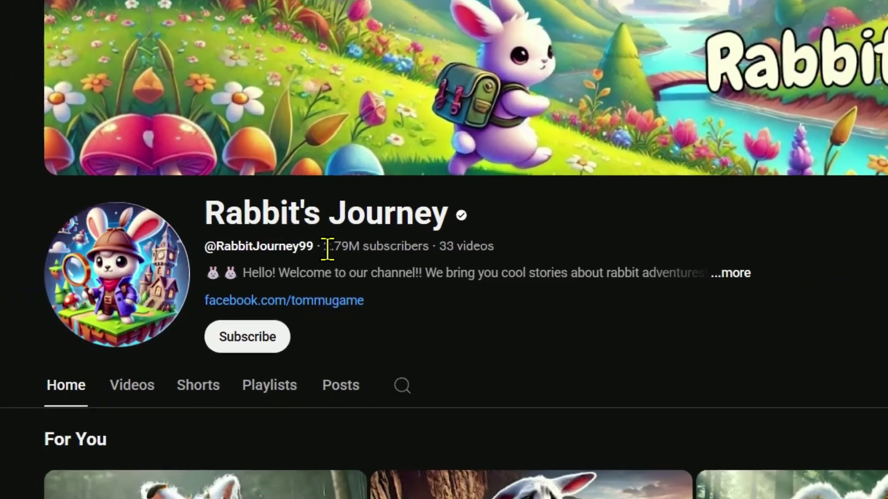
pyautogui.scroll(-9, 303, 278)
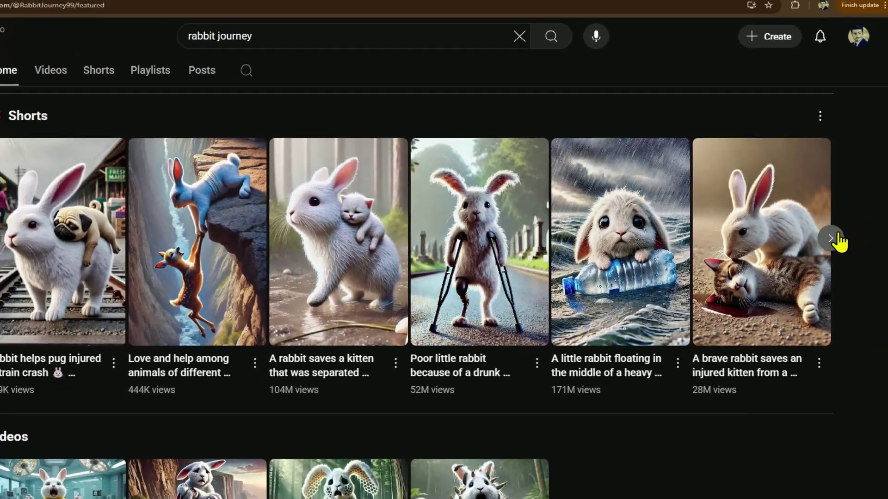
pyautogui.click(833, 216)
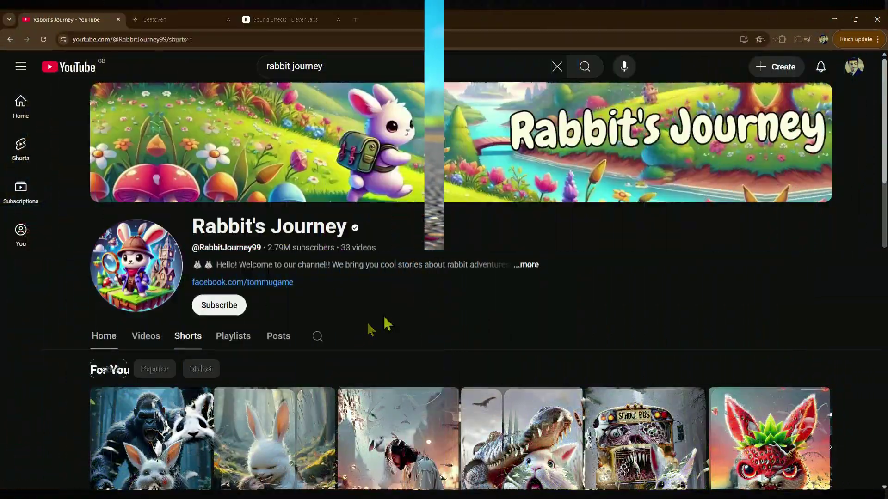
# Step: Scroll through the Rabbit's Journey Shorts grid to see the remaining rabbit rescue shorts
pyautogui.scroll(-5, 385, 318)
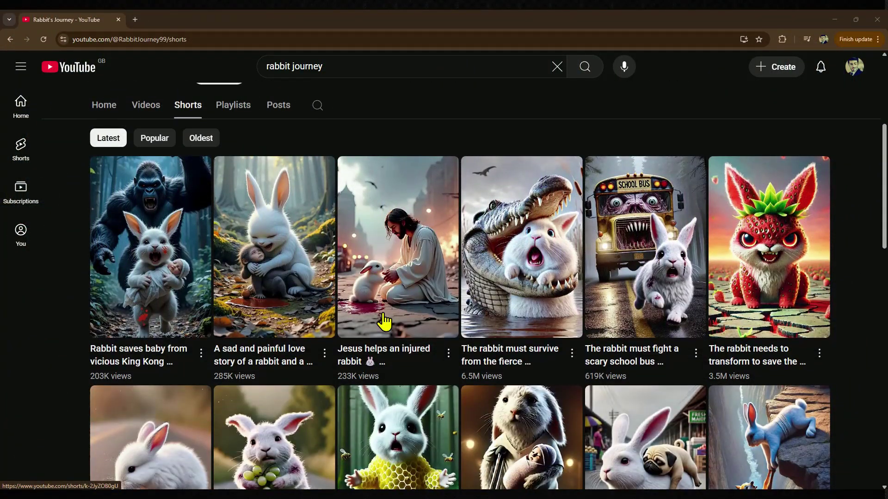
pyautogui.scroll(-5, 384, 322)
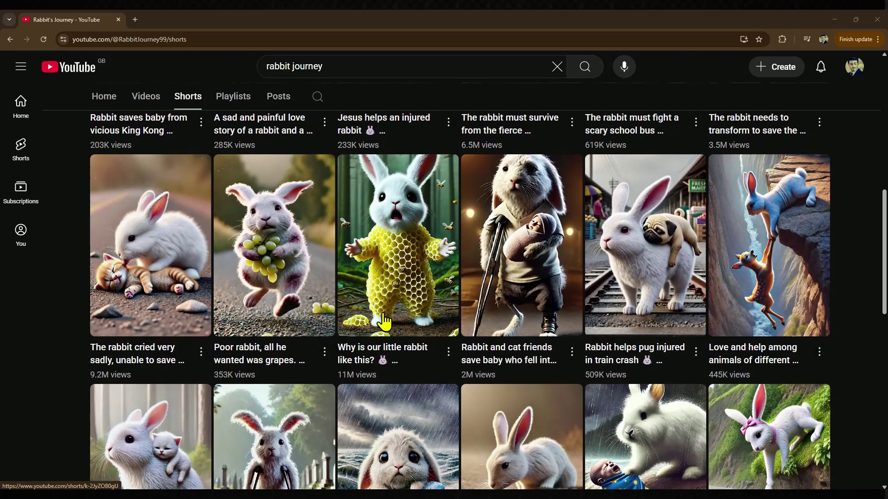
pyautogui.scroll(-6, 384, 321)
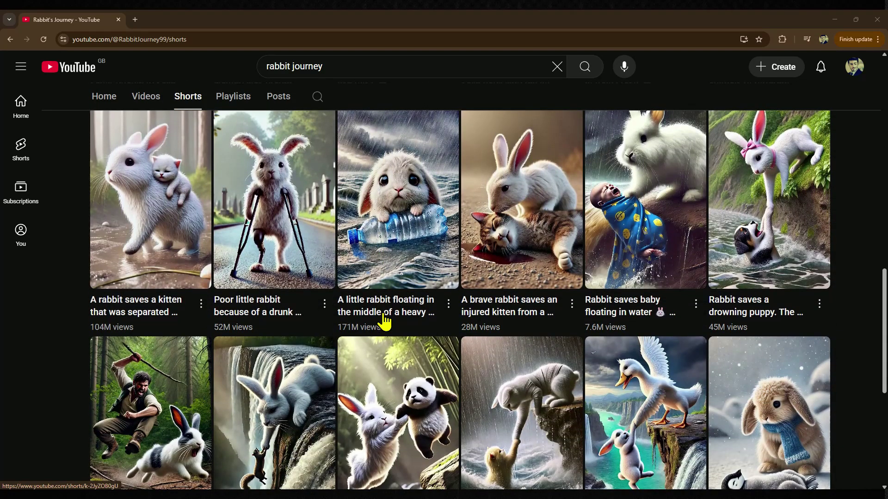
pyautogui.scroll(-7, 384, 321)
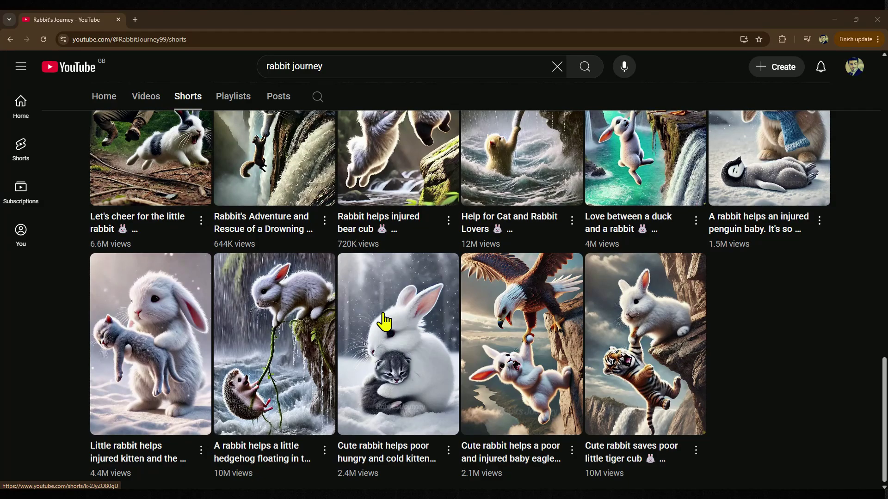
pyautogui.scroll(4, 383, 321)
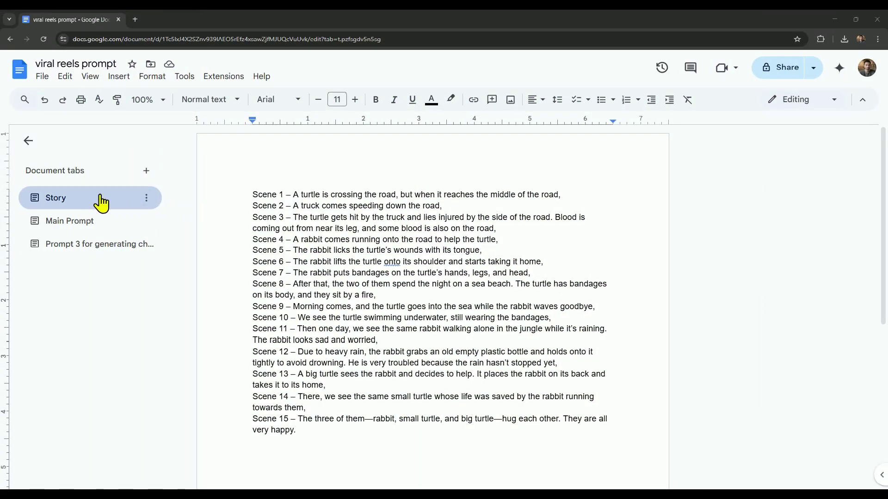
# Step: Check the Main Prompt and Prompt 3 tabs, then select all 15 scene lines on the Story tab
pyautogui.click(62, 223)
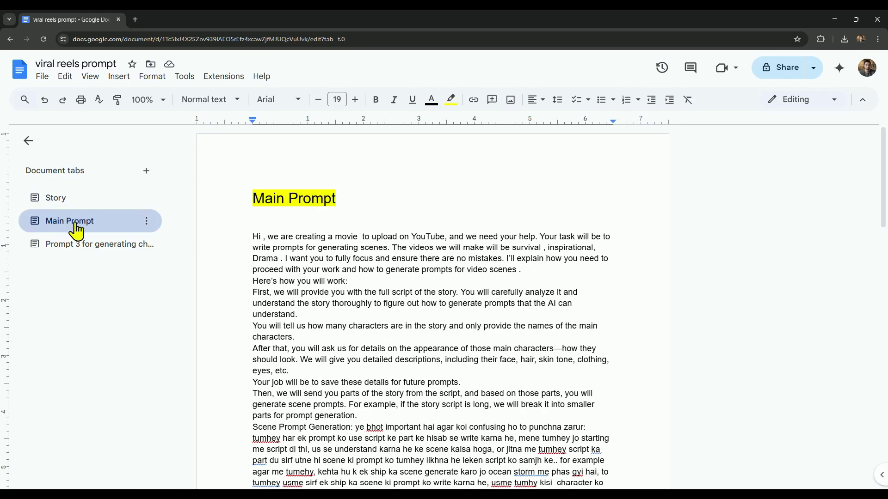
pyautogui.click(62, 252)
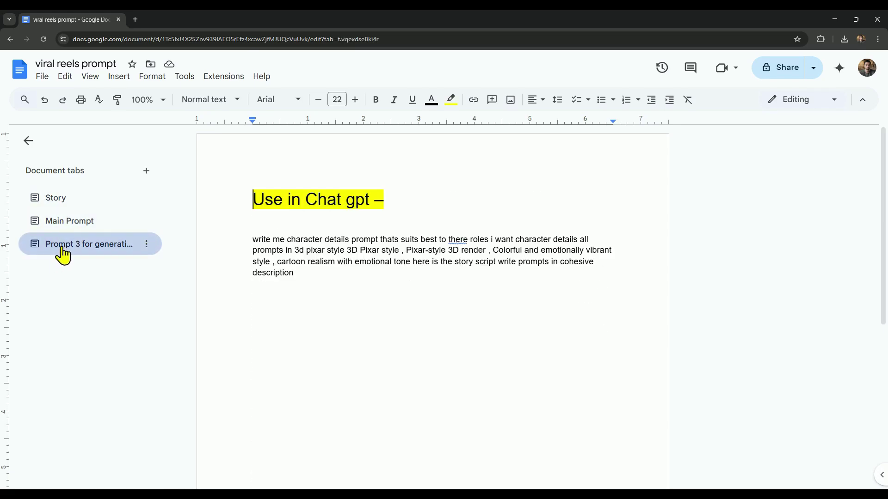
pyautogui.click(65, 202)
pyautogui.moveTo(309, 431); pyautogui.dragTo(210, 195)
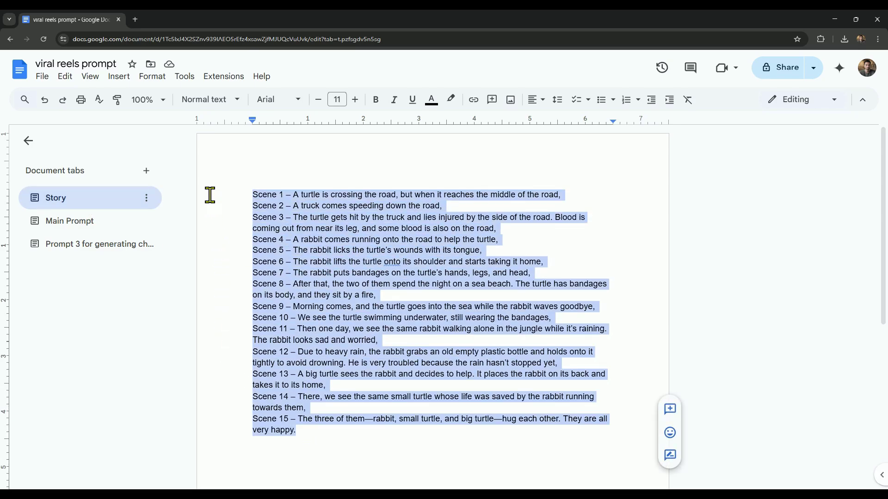
# Step: Open chatgpt.com in a new browser tab
pyautogui.click(135, 19)
pyautogui.write('chat')
pyautogui.press('Return')
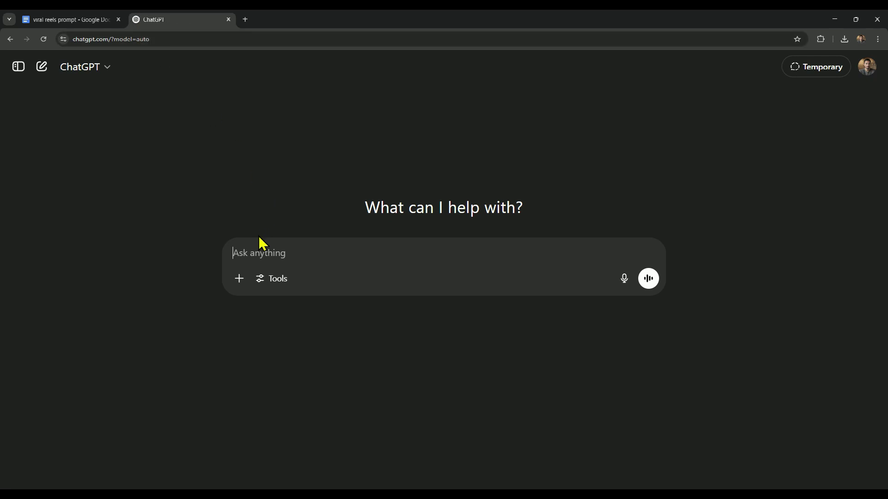
# Step: Ask ChatGPT for similar stories in the same format, pasting the turtle-and-rabbit story
pyautogui.write('give me list of sil')
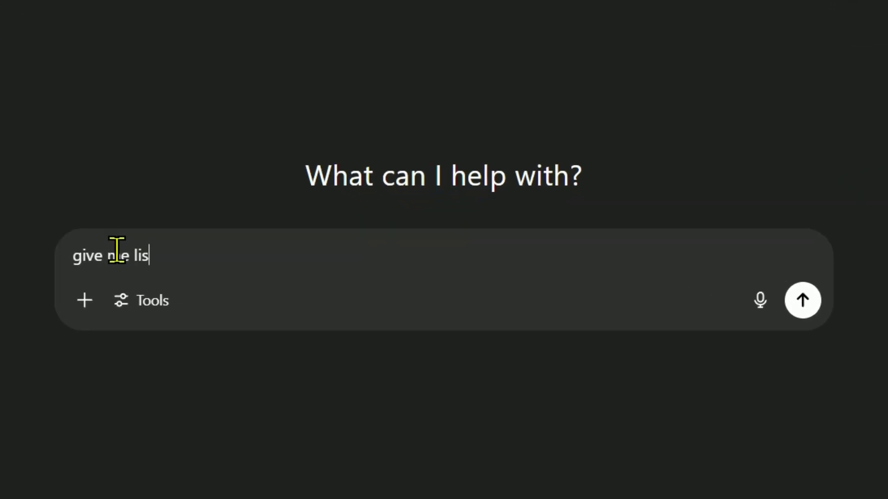
pyautogui.write('imilar stories like this in ')
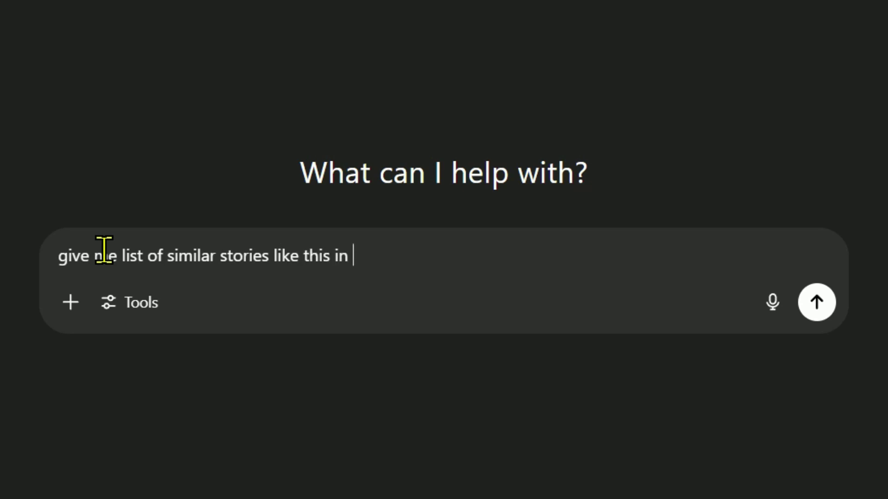
pyautogui.write('same format :')
pyautogui.hotkey('ctrl', 'v')
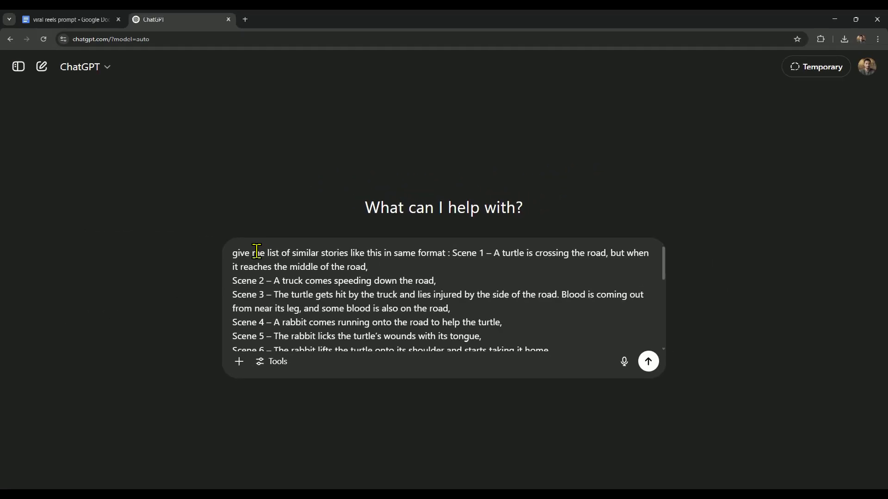
pyautogui.click(650, 361)
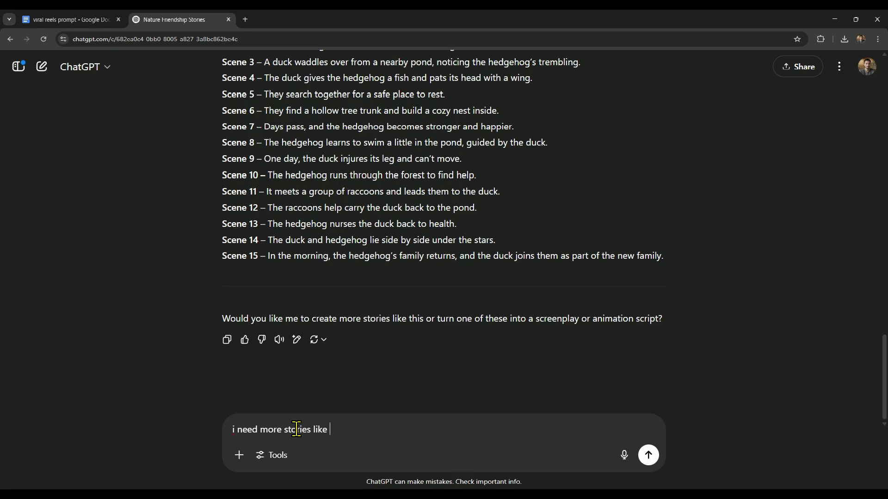
# Step: Send the follow-up for more stories, then select 'The Bird Who Waited' from title to Scene 15
pyautogui.press('Return')
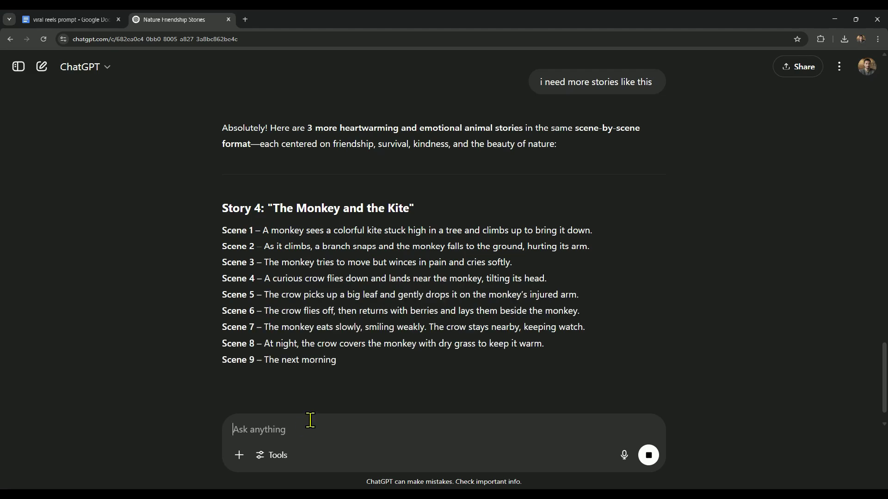
pyautogui.scroll(20, 353, 298)
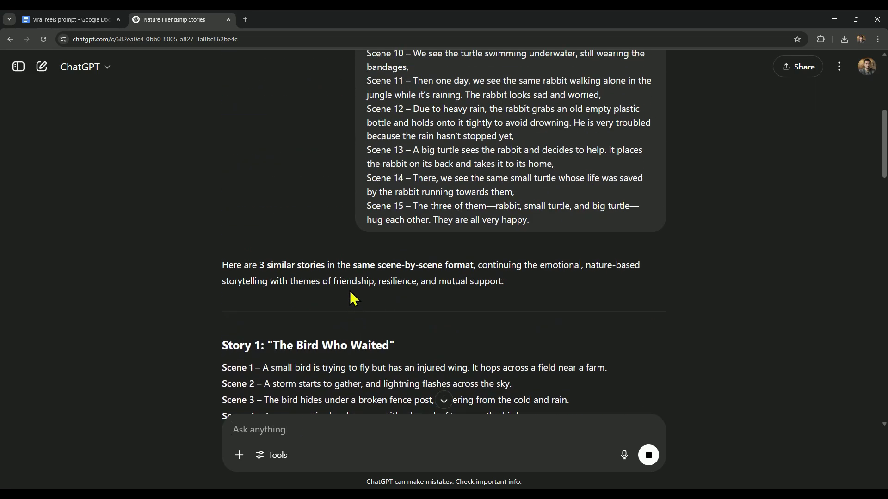
pyautogui.scroll(-6, 342, 273)
pyautogui.scroll(1, 184, 172)
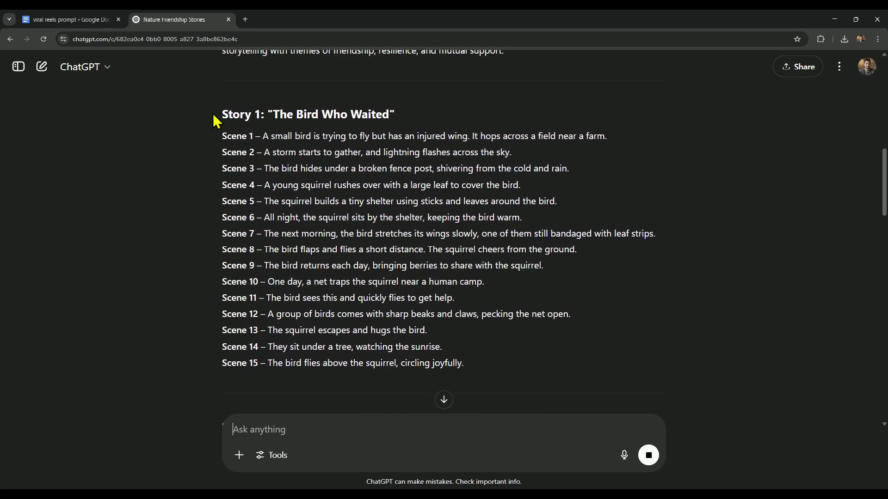
pyautogui.moveTo(214, 115); pyautogui.dragTo(477, 368)
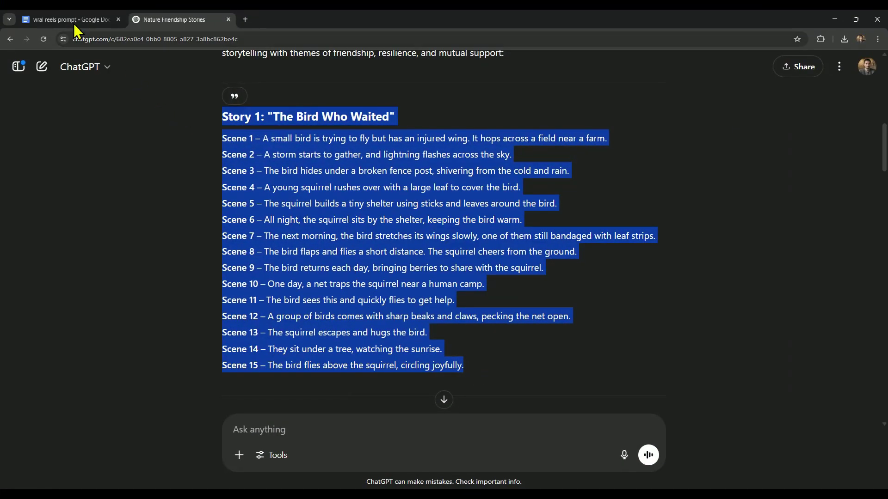
# Step: Copy the entire Main Prompt text from the viral reels prompt document
pyautogui.click(69, 18)
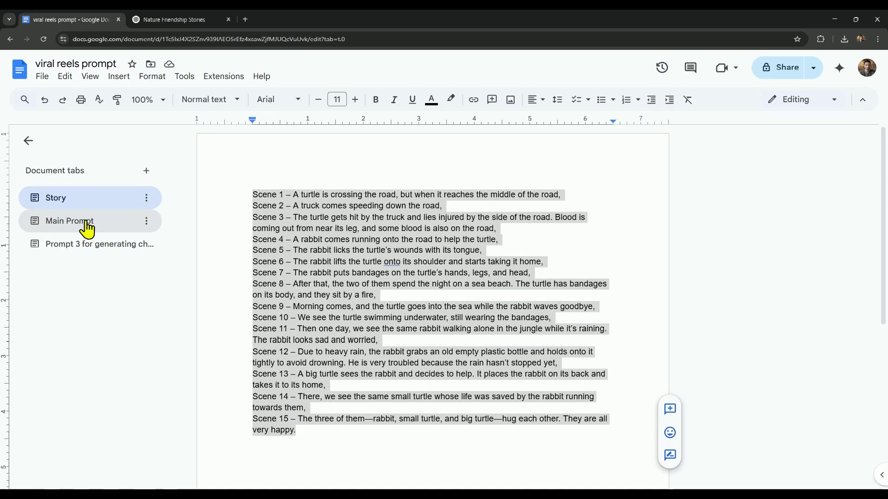
pyautogui.click(88, 221)
pyautogui.moveTo(252, 236); pyautogui.dragTo(576, 378)
pyautogui.scroll(-15, 392, 393)
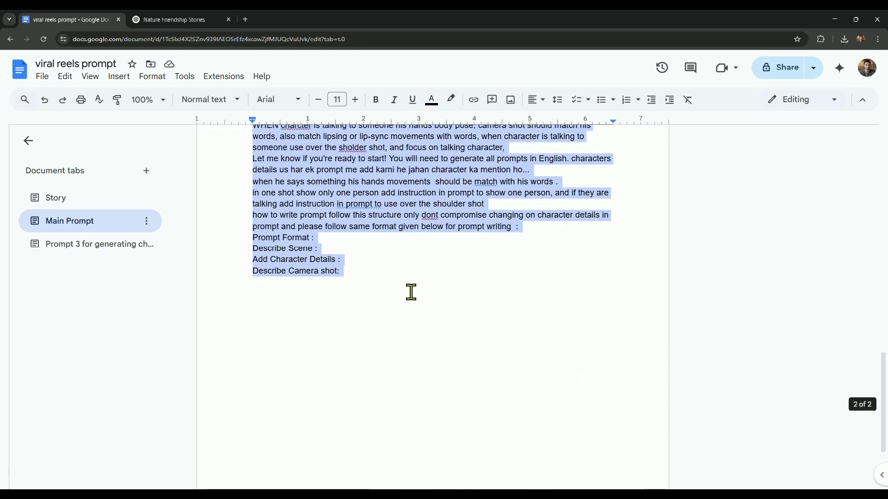
pyautogui.rightClick(298, 187)
pyautogui.click(315, 216)
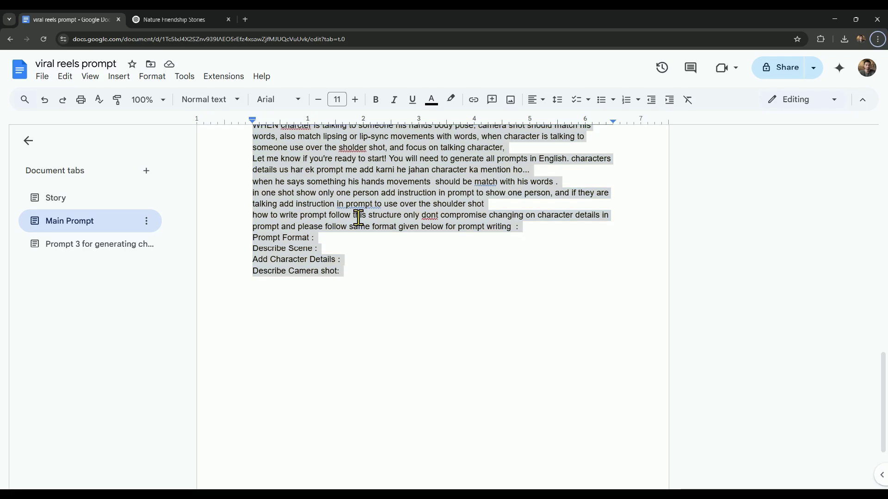
# Step: Open Google AI Studio in a new browser tab
pyautogui.click(243, 20)
pyautogui.write('ai')
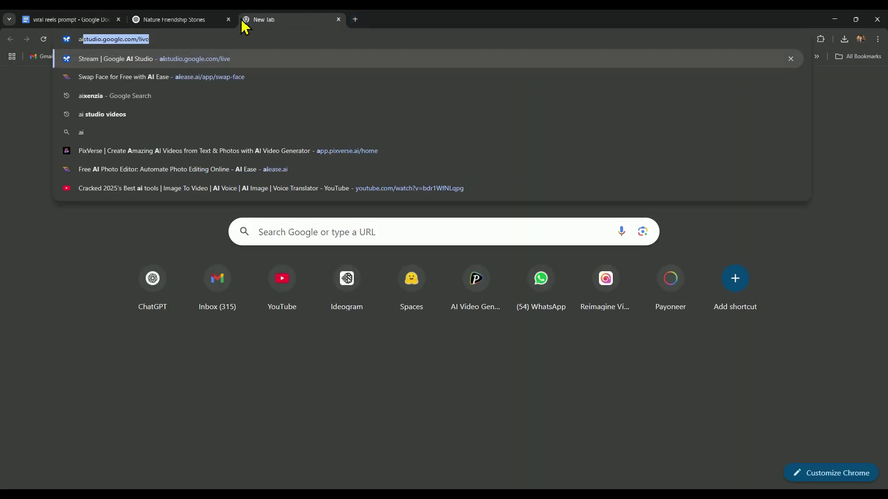
pyautogui.press('Return')
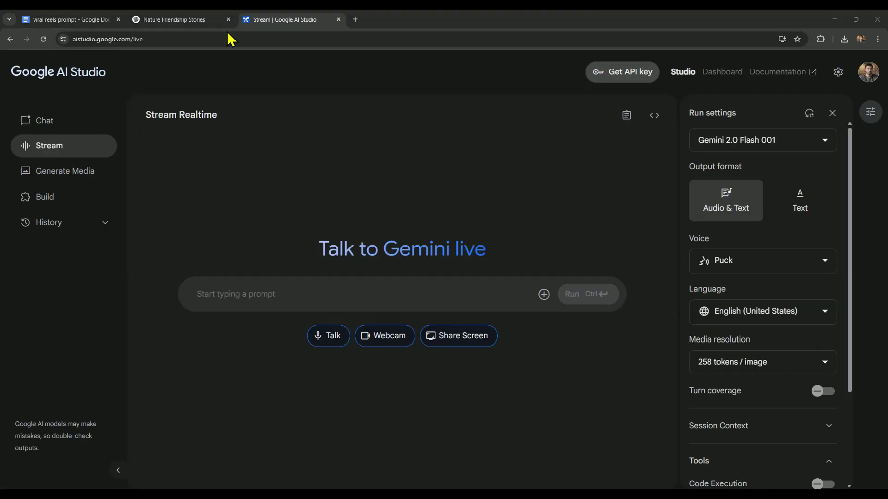
# Step: Start a new chat and confirm the Gemini 2.5 Pro Preview 05-06 model
pyautogui.click(56, 113)
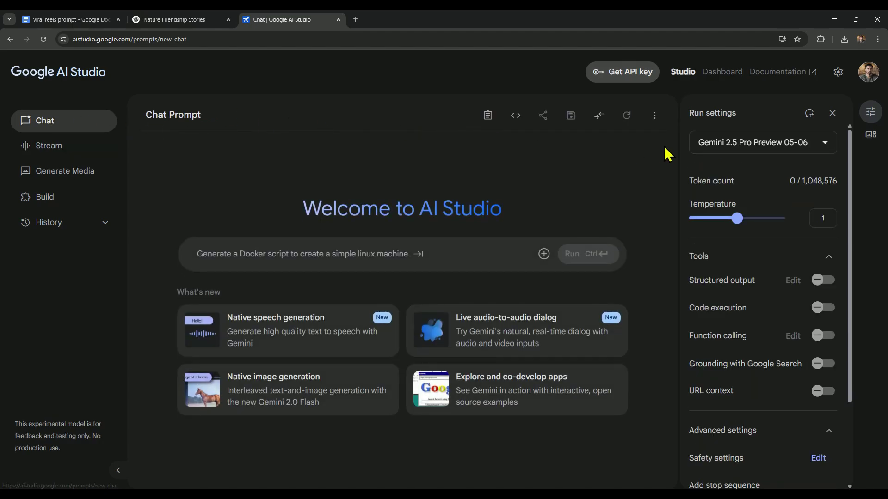
pyautogui.click(727, 147)
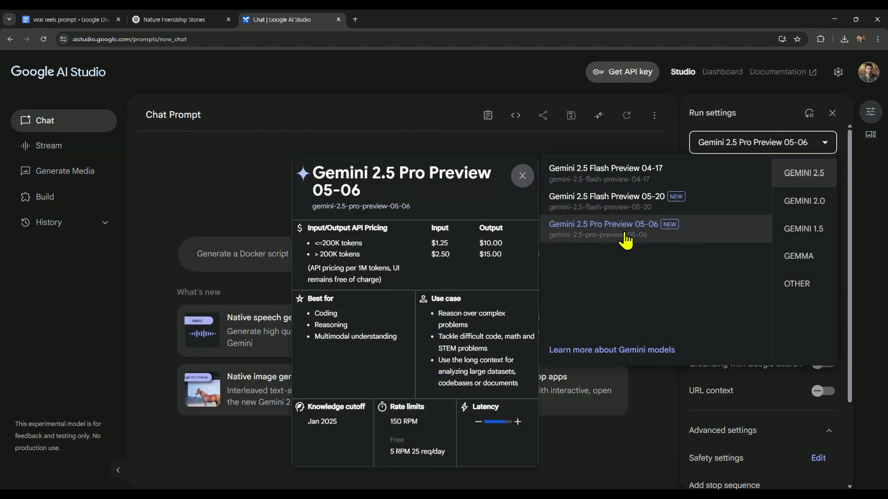
pyautogui.click(648, 238)
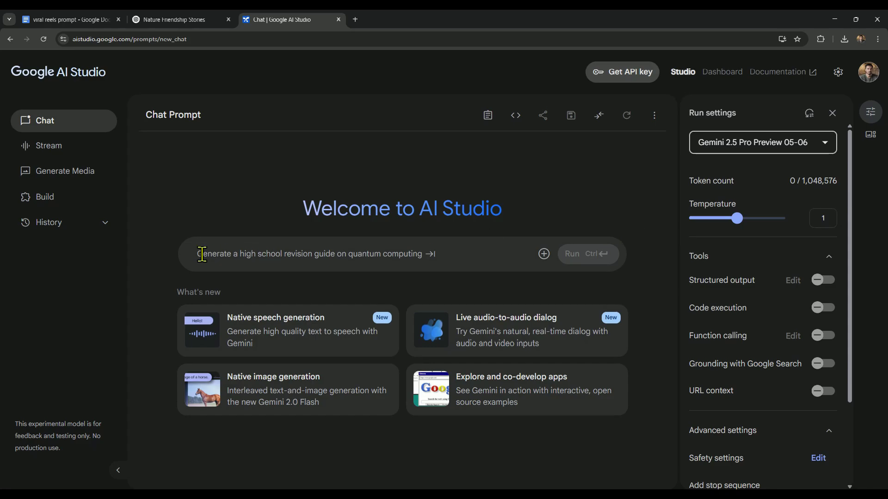
# Step: Run the pasted video-prompt instructions in AI Studio and copy the bird-and-squirrel story from ChatGPT
pyautogui.hotkey('ctrl', 'v')
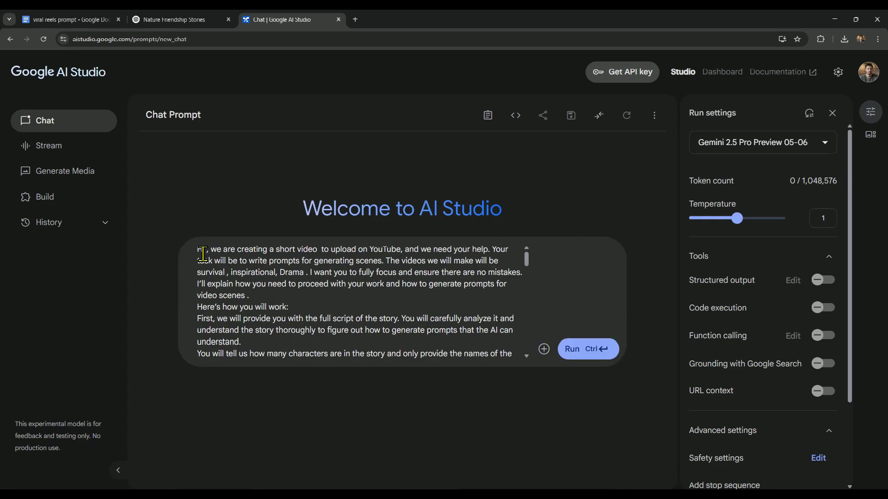
pyautogui.click(590, 355)
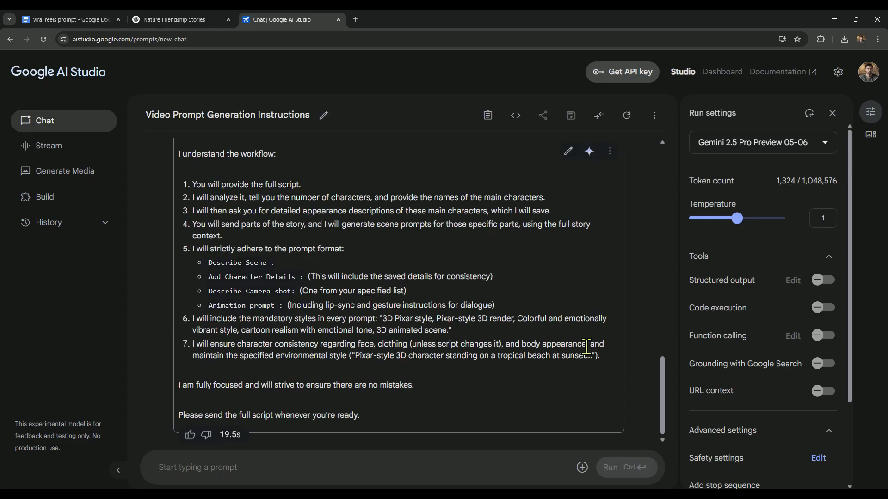
pyautogui.click(185, 21)
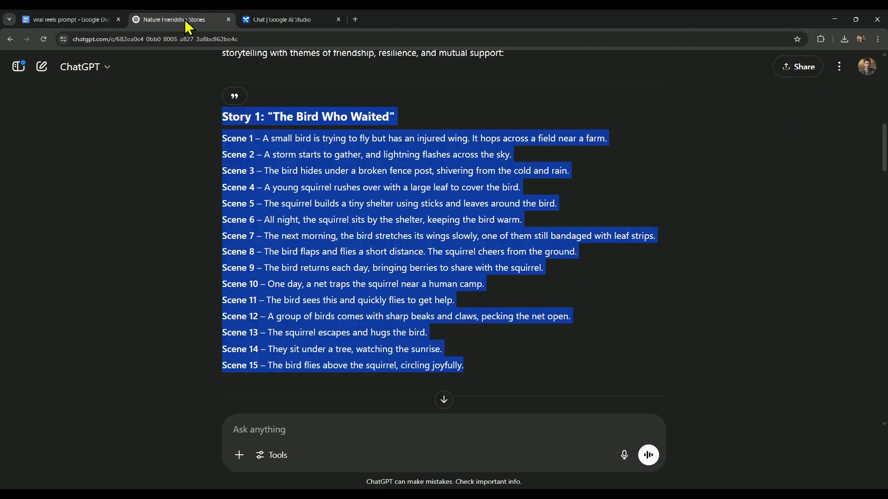
pyautogui.rightClick(266, 114)
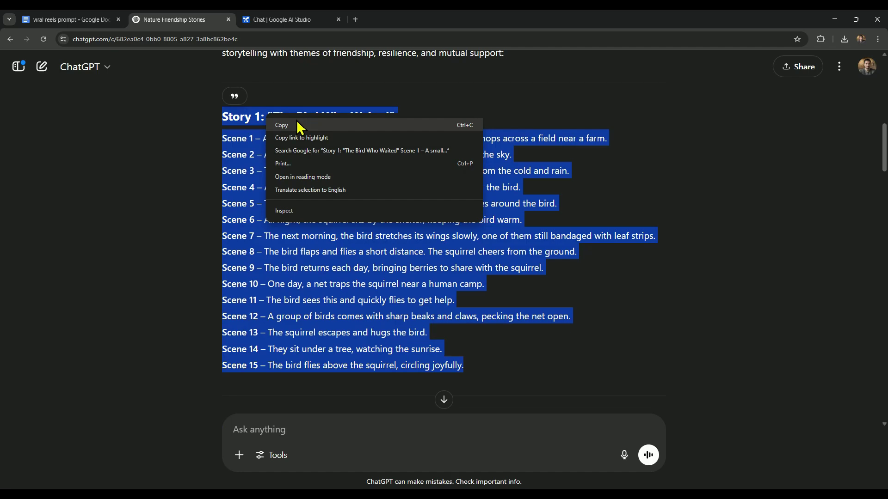
pyautogui.click(298, 124)
# Step: Paste 'The Bird Who Waited' script into the AI Studio chat and run it
pyautogui.click(291, 21)
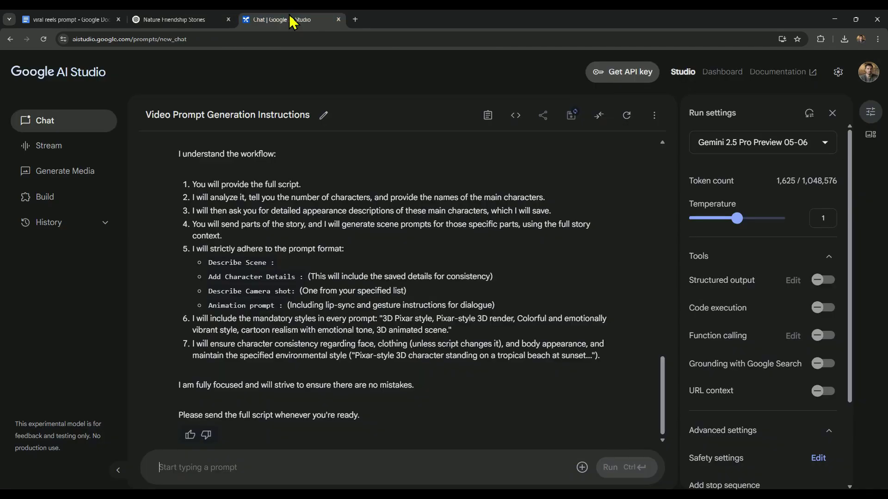
pyautogui.click(249, 469)
pyautogui.hotkey('ctrl', 'v')
pyautogui.click(613, 468)
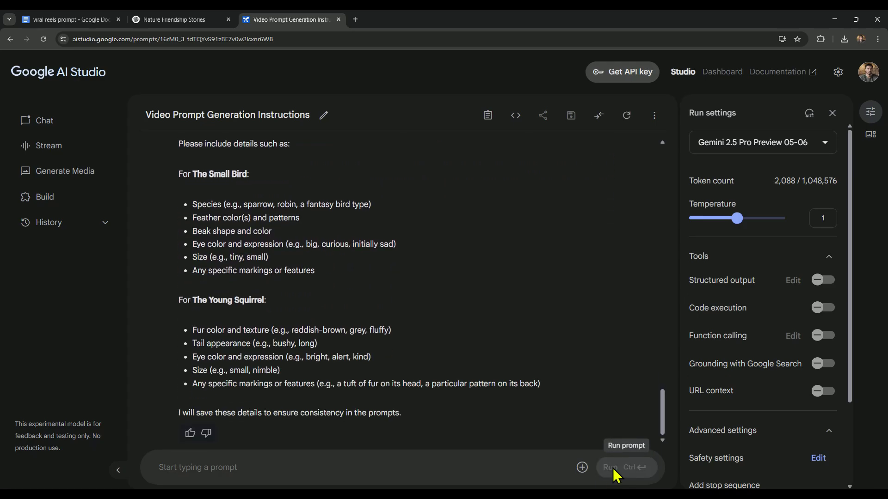
# Step: Open a fresh ChatGPT chat in a new browser tab
pyautogui.click(355, 19)
pyautogui.write('c')
pyautogui.press('Return')
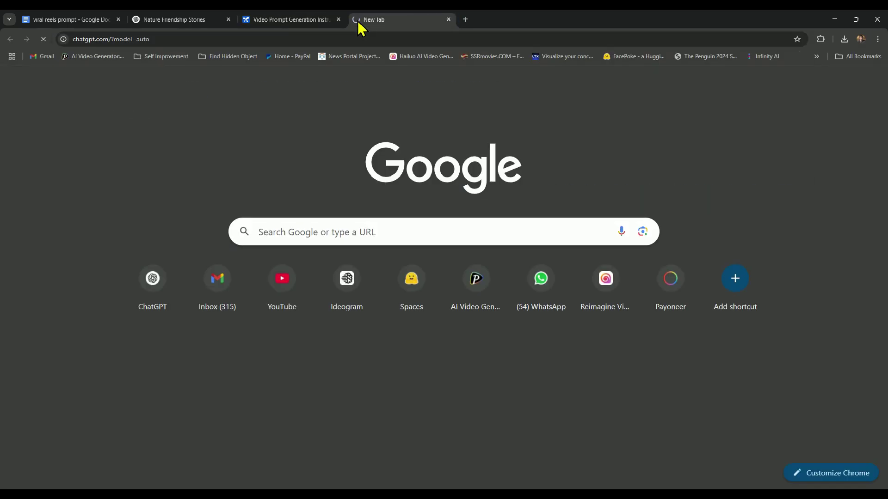
# Step: Paste the Prompt 3 character-details prompt from the document into the new ChatGPT chat
pyautogui.click(79, 16)
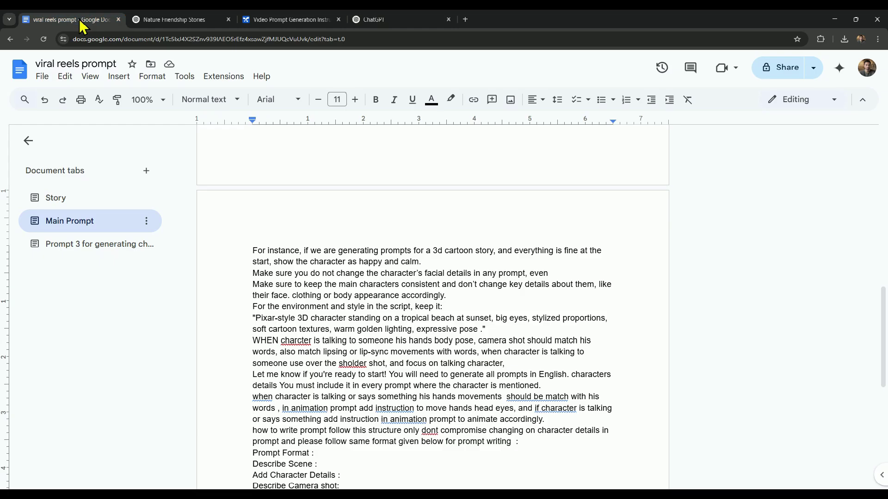
pyautogui.click(73, 248)
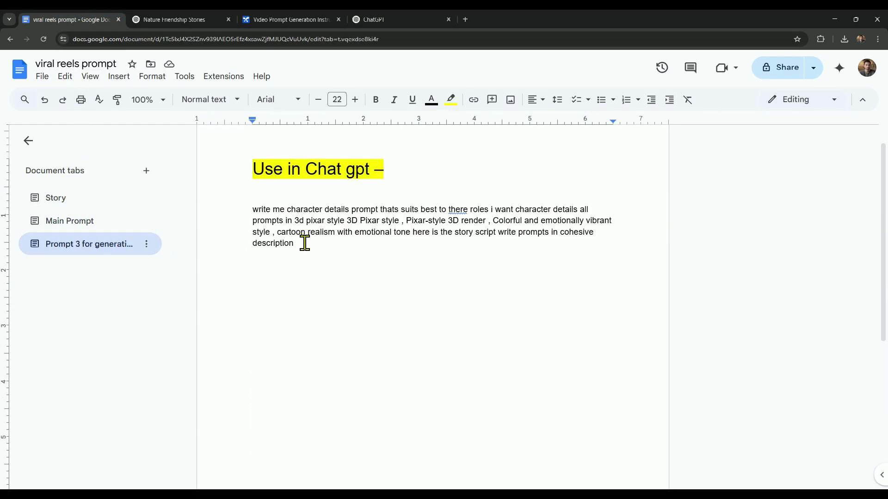
pyautogui.moveTo(305, 243); pyautogui.dragTo(246, 214)
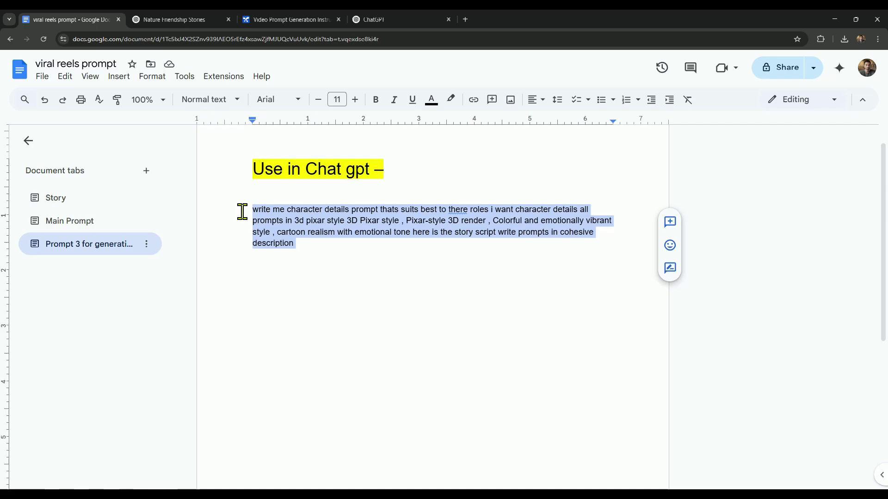
pyautogui.click(393, 20)
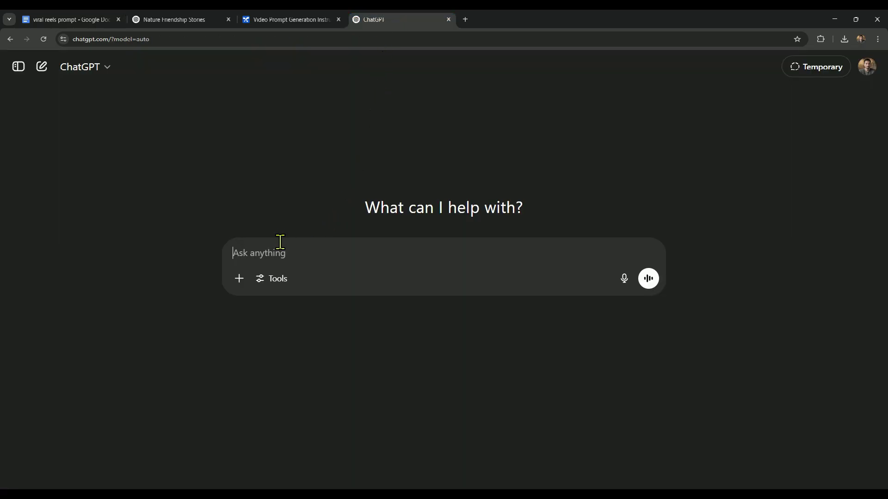
pyautogui.hotkey('ctrl', 'v')
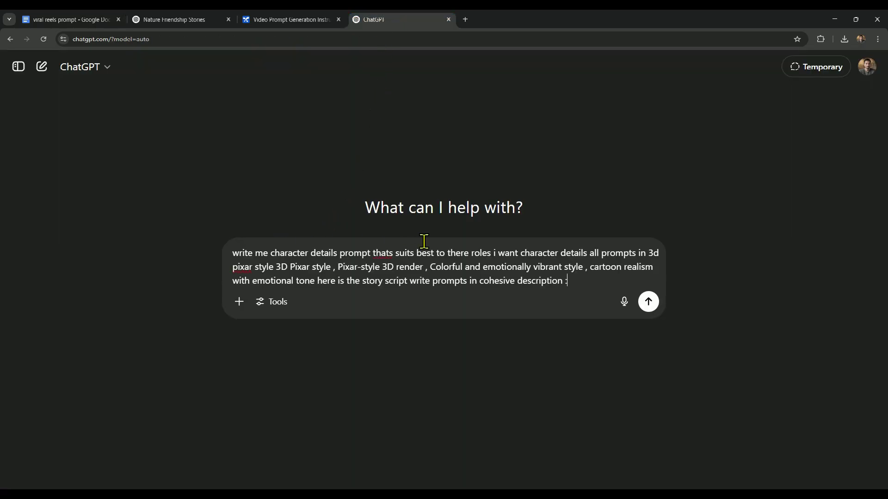
# Step: Copy 'The Bird Who Waited' story, paste it after the prompt, and send
pyautogui.click(204, 18)
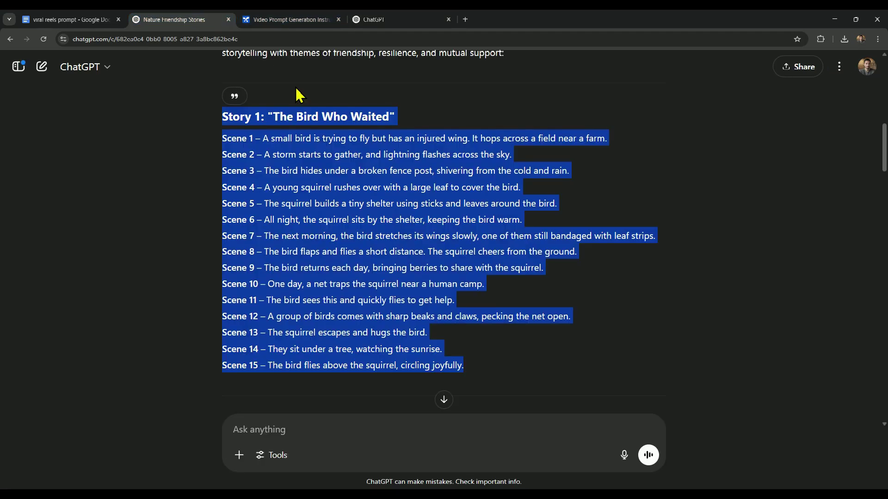
pyautogui.rightClick(302, 117)
pyautogui.click(325, 132)
pyautogui.click(373, 20)
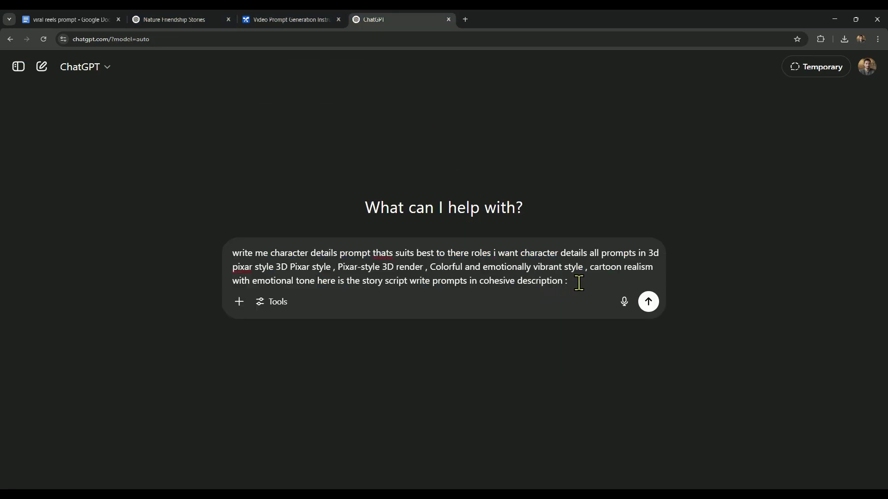
pyautogui.hotkey('ctrl', 'v')
pyautogui.click(649, 361)
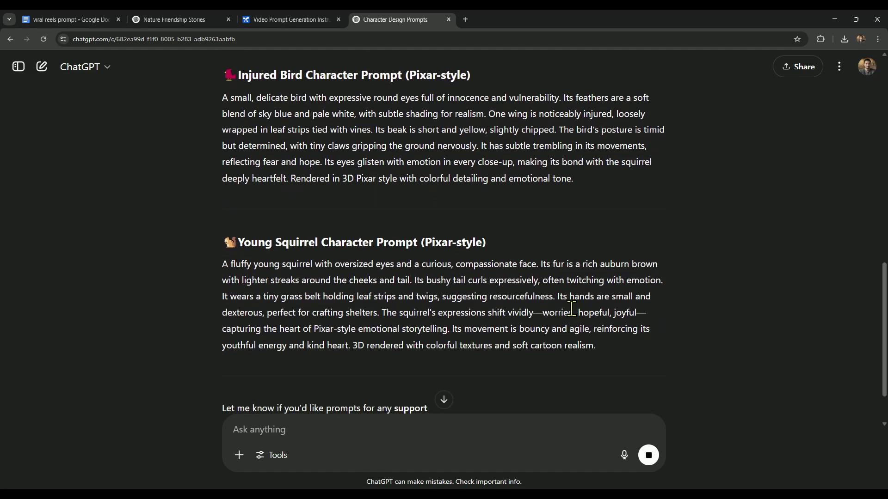
# Step: Paste the Injured Bird and Young Squirrel character prompts into AI Studio and run them
pyautogui.moveTo(597, 347); pyautogui.dragTo(209, 226)
pyautogui.click(267, 21)
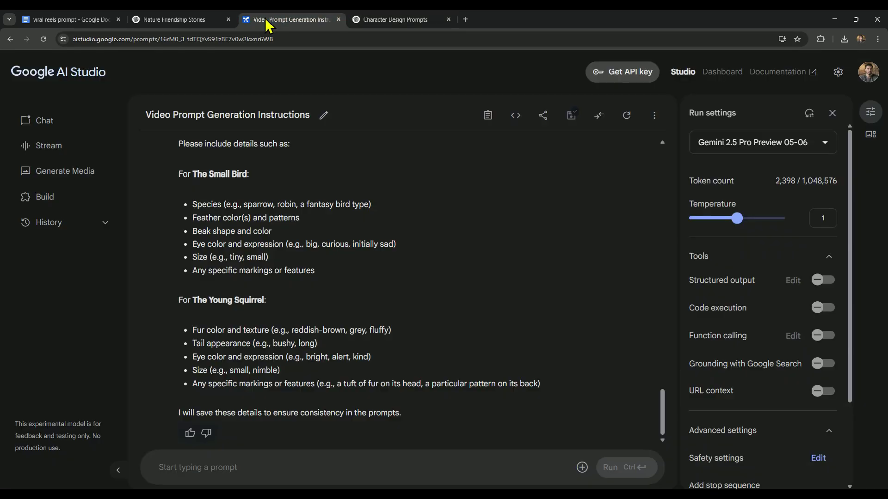
pyautogui.hotkey('ctrl', 'v')
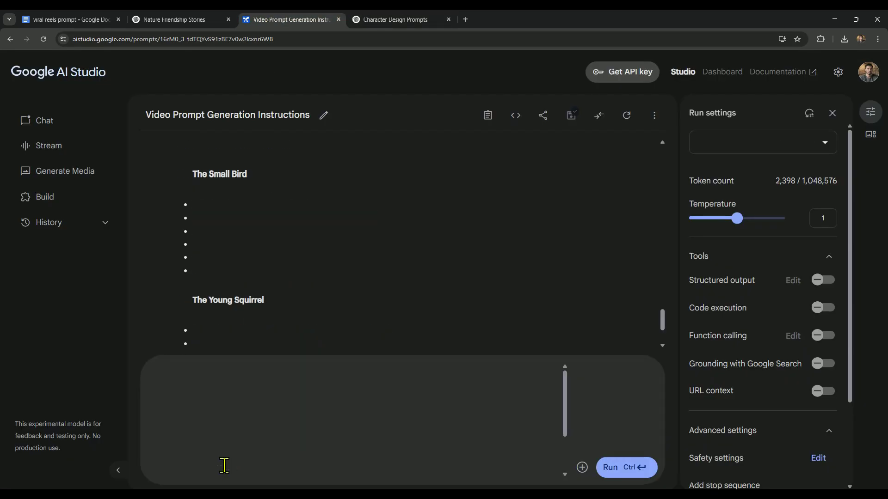
pyautogui.click(618, 469)
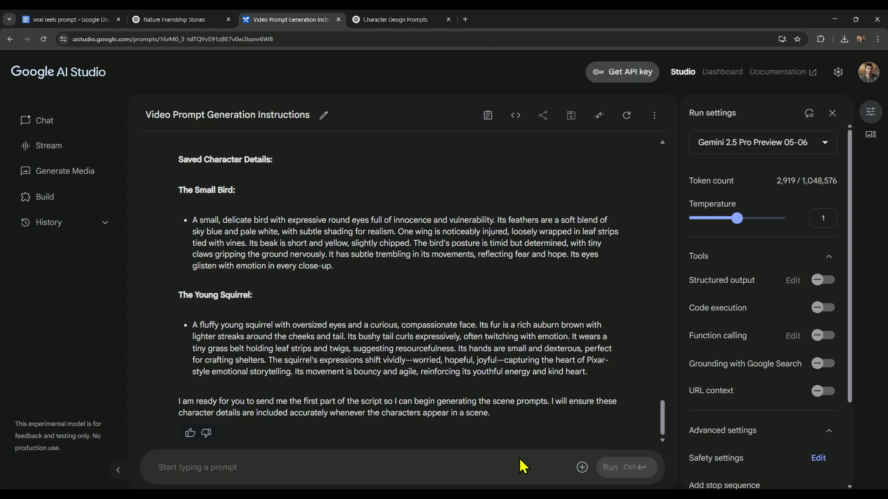
# Step: Ask Gemini for the 'scene 1' and 'scene 2' video prompts
pyautogui.click(231, 464)
pyautogui.write('sce')
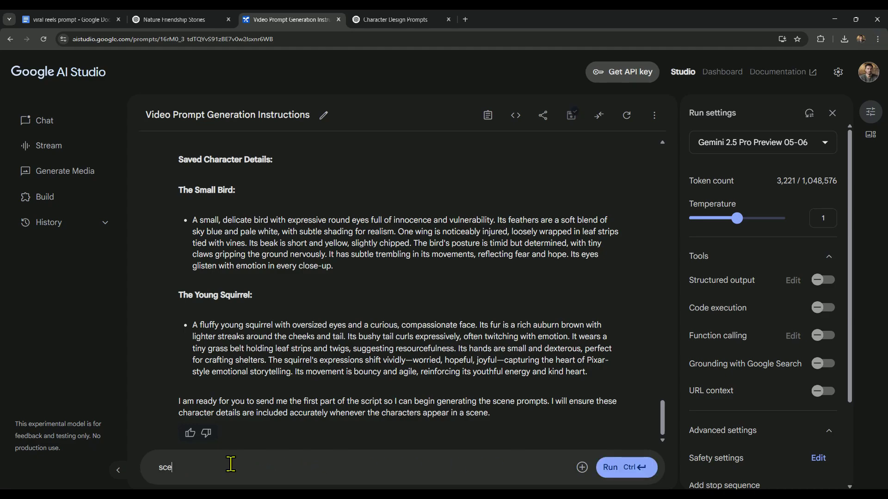
pyautogui.write('ne 1')
pyautogui.hotkey('ctrl', 'Return')
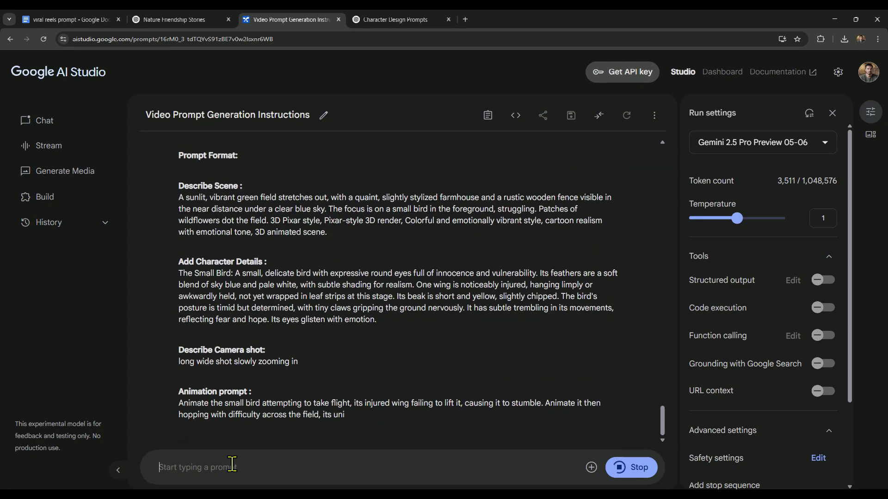
pyautogui.write('scene ')
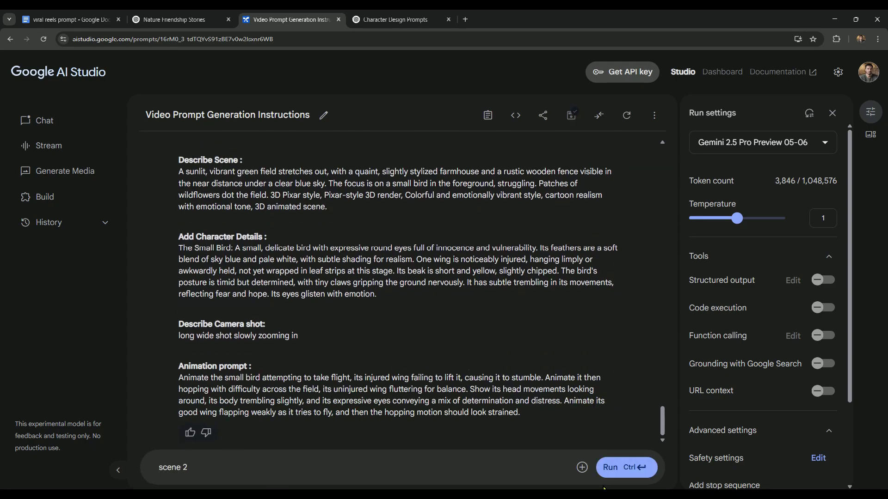
pyautogui.write('2')
pyautogui.click(623, 473)
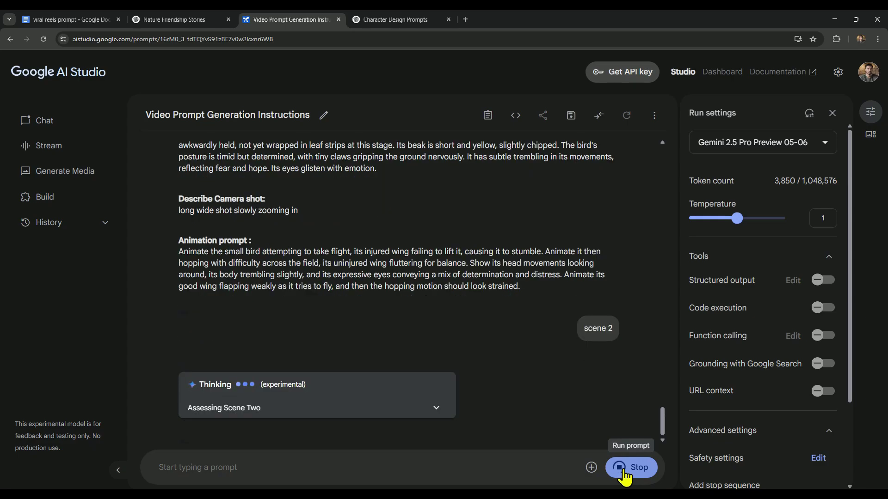
# Step: Request the 'scene 3' prompt and select its animation prompt text
pyautogui.click(228, 467)
pyautogui.write('sc')
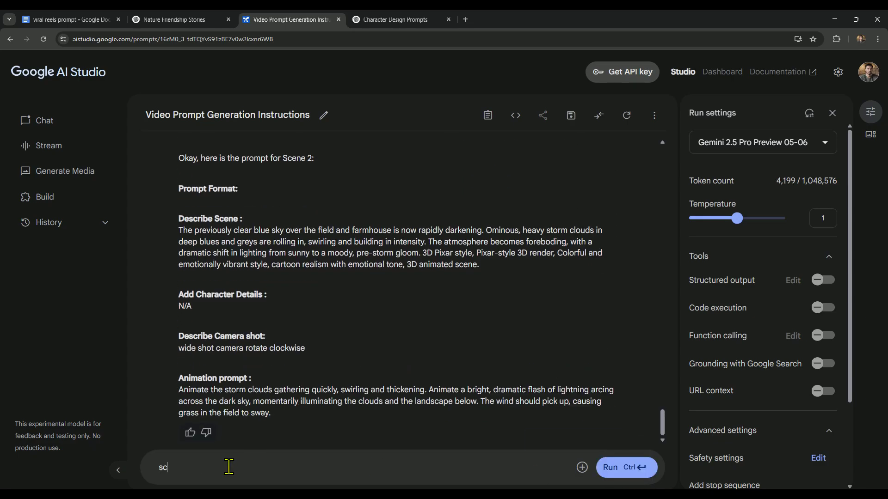
pyautogui.write('ene 3')
pyautogui.hotkey('ctrl', 'Return')
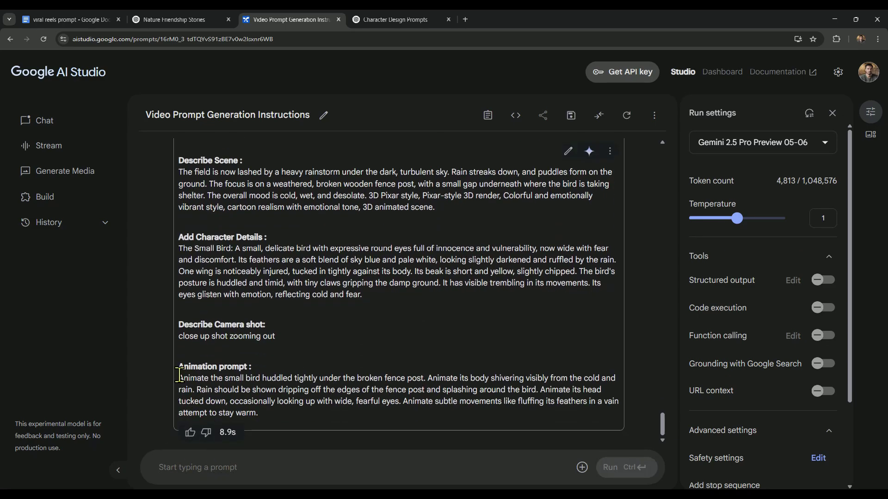
pyautogui.moveTo(179, 377); pyautogui.dragTo(269, 424)
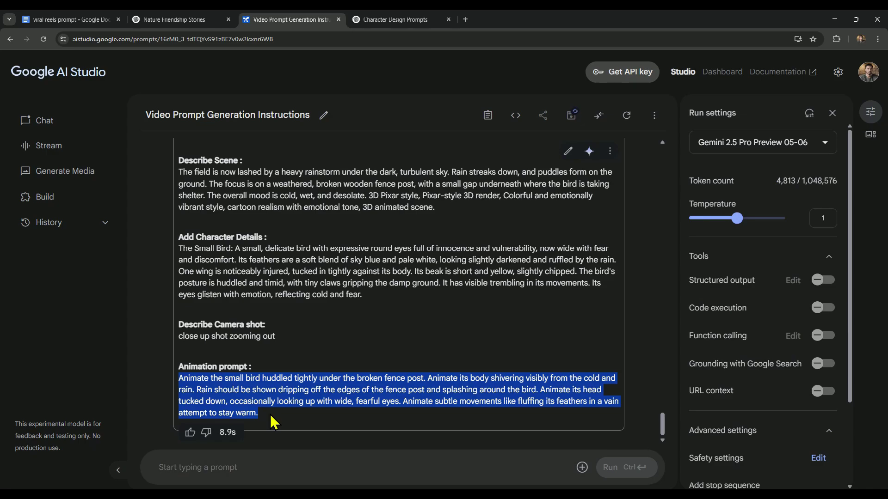
pyautogui.click(256, 470)
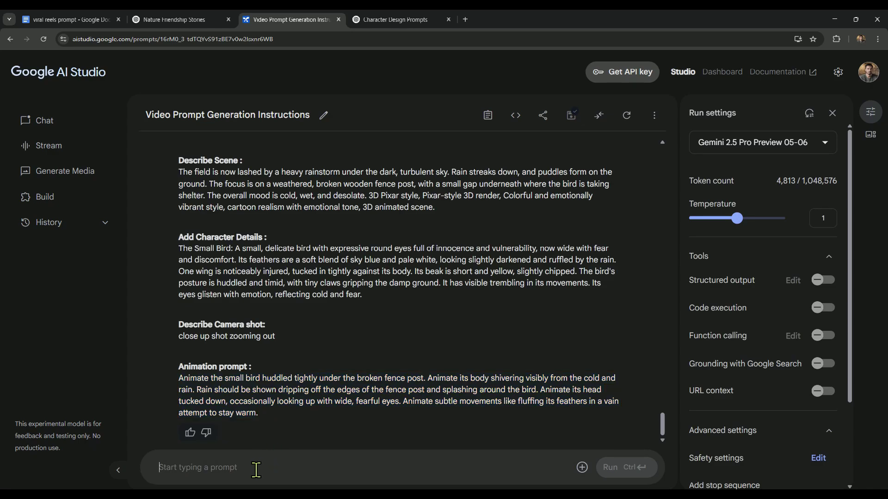
# Step: Close the conversation tab, search 'google whisk' in a new tab, and open the labs.google Whisk result
pyautogui.click(448, 20)
pyautogui.click(354, 20)
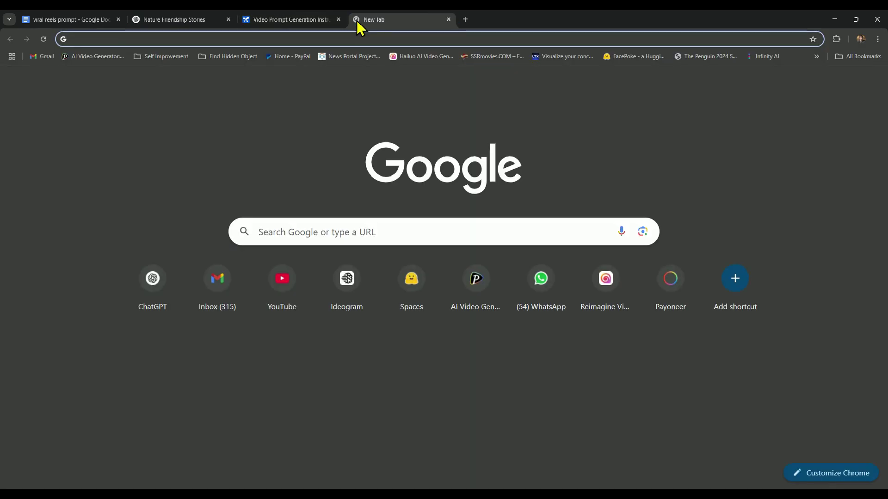
pyautogui.write('gog')
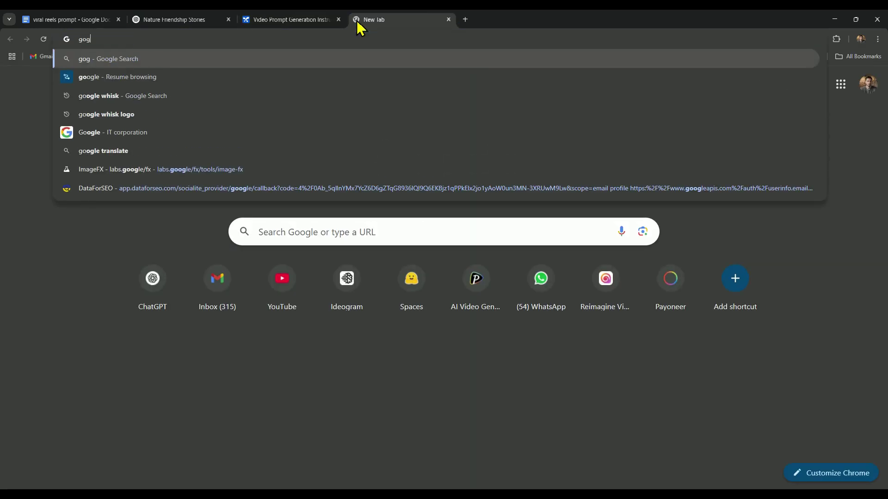
pyautogui.press('BackSpace')
pyautogui.write('o')
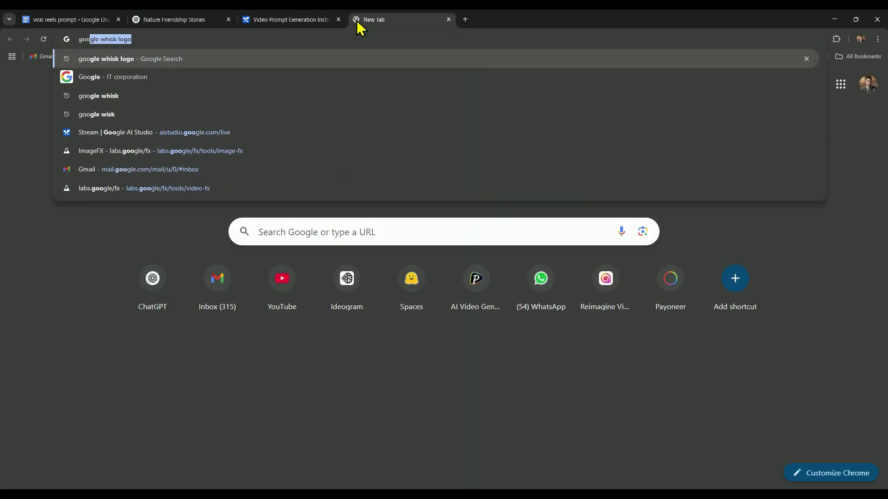
pyautogui.write('gle whisk')
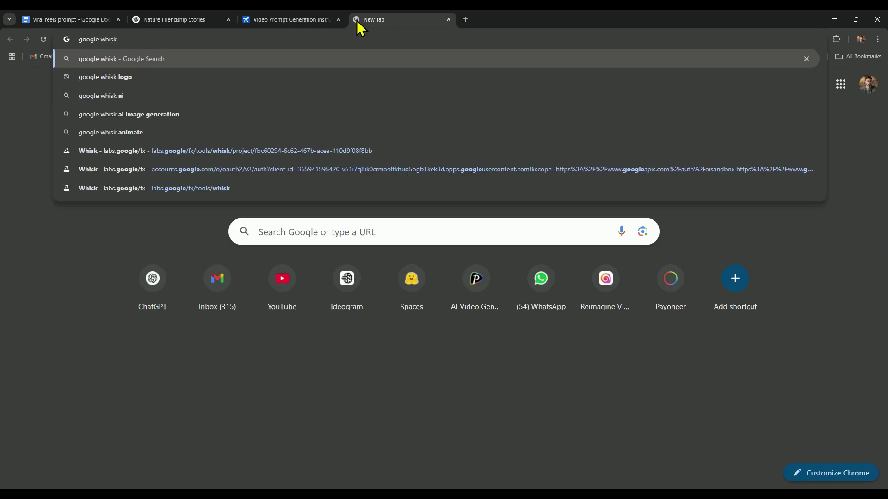
pyautogui.press('Return')
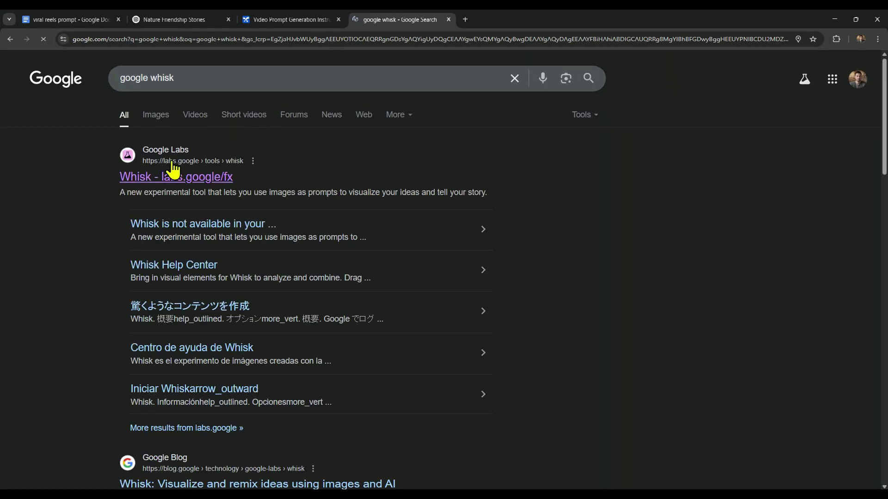
pyautogui.click(176, 178)
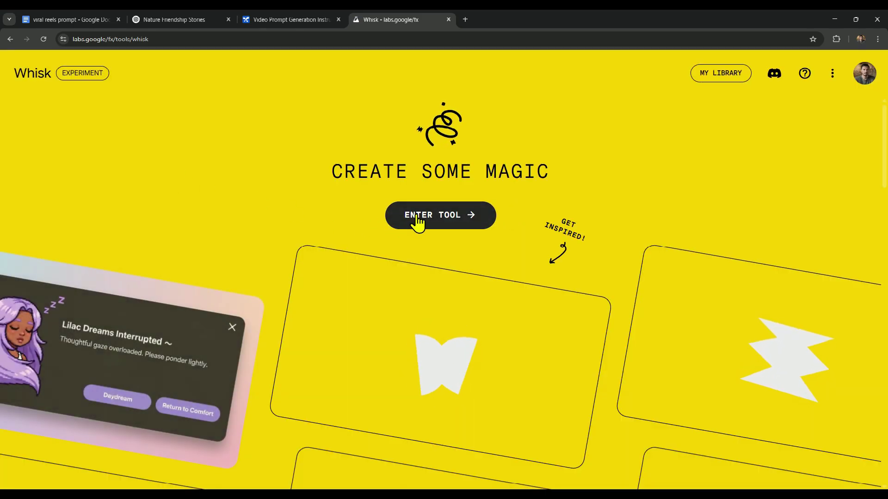
# Step: Enter the Whisk tool and change the aspect ratio from 16:9 to Portrait 9:16
pyautogui.click(417, 217)
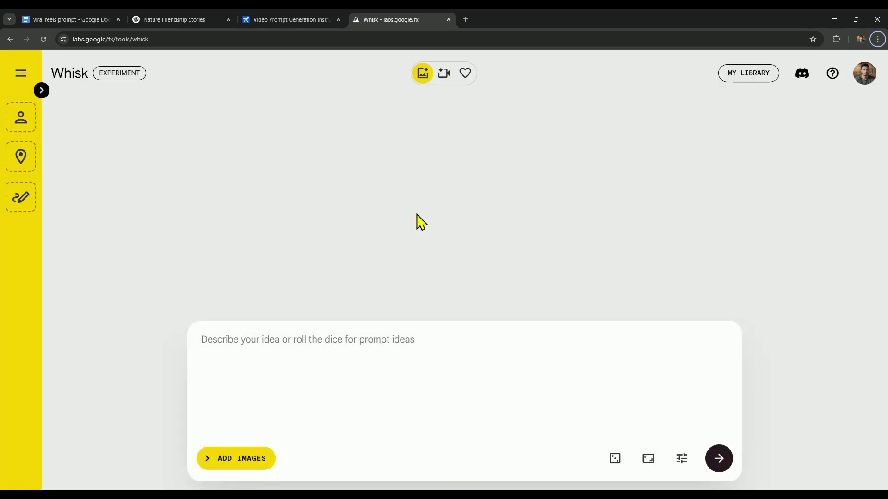
pyautogui.click(680, 462)
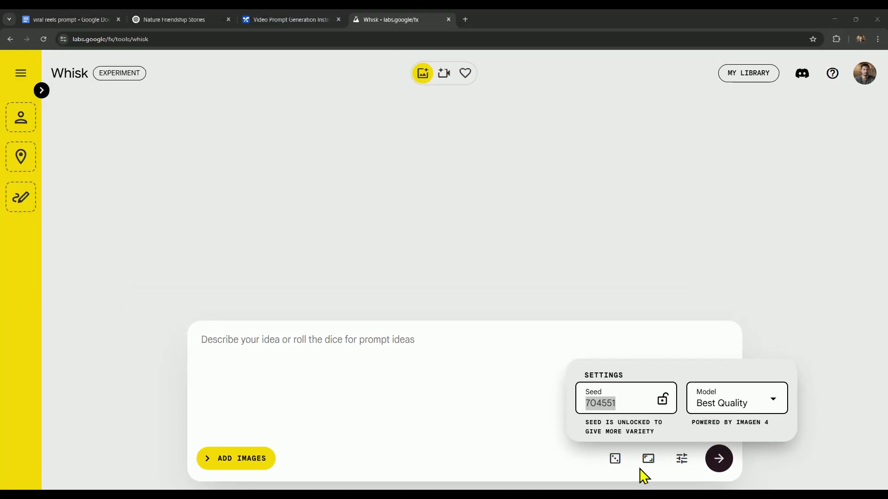
pyautogui.click(647, 459)
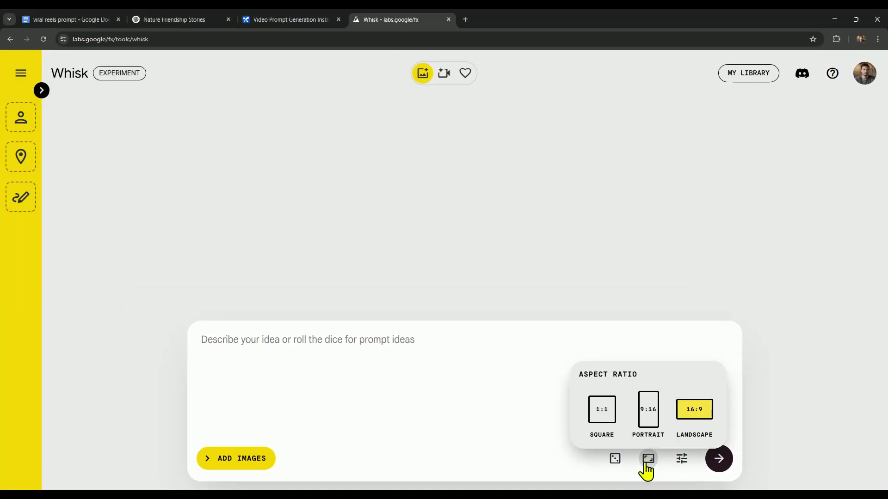
pyautogui.click(648, 415)
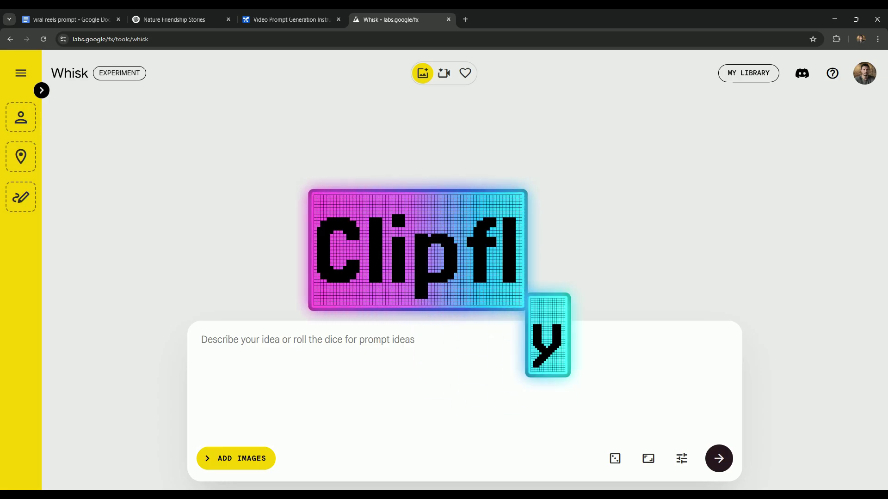
# Step: Go to clipfly.ai in a new tab and open AI Video Generator from the AI Video menu
pyautogui.click(466, 20)
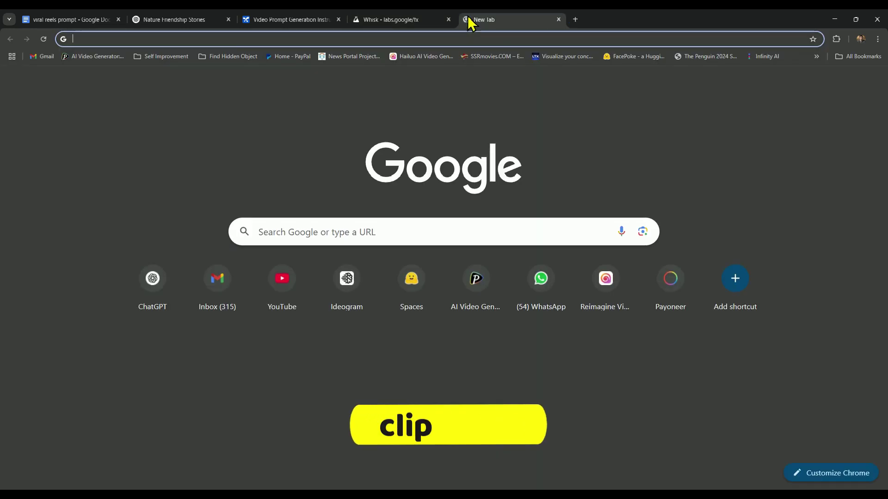
pyautogui.write('clipfl')
pyautogui.press('Return')
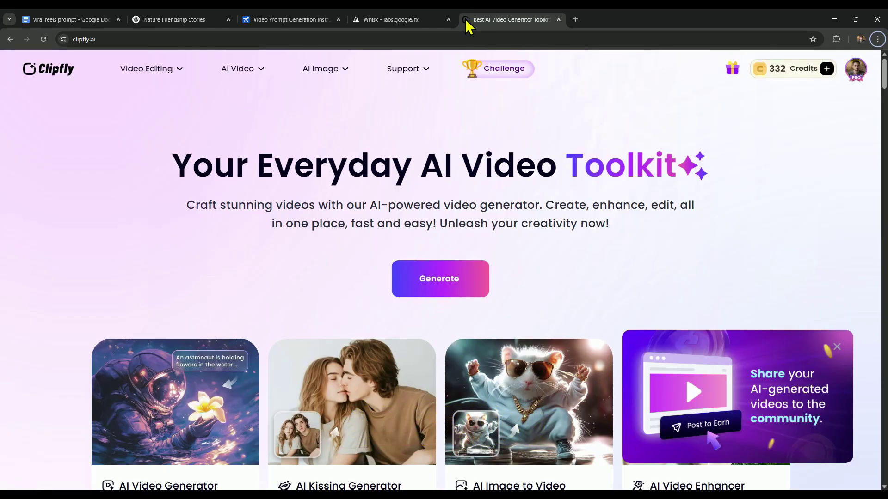
pyautogui.scroll(-6, 406, 227)
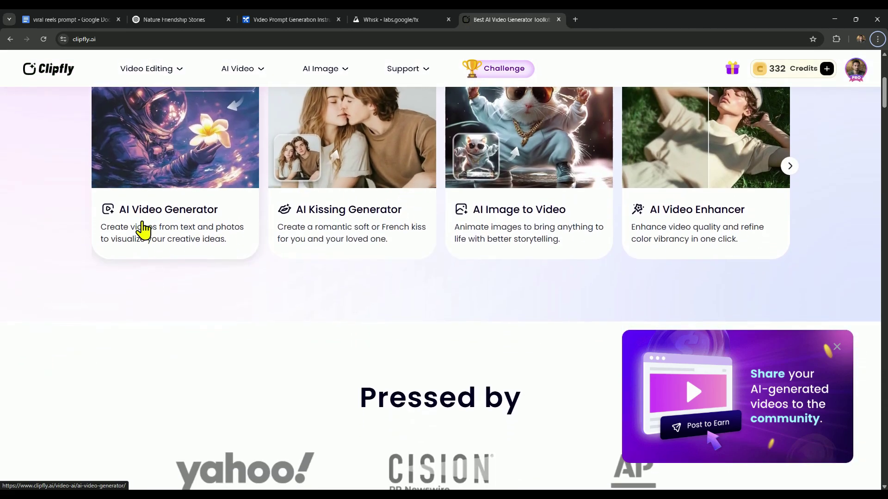
pyautogui.scroll(2, 141, 231)
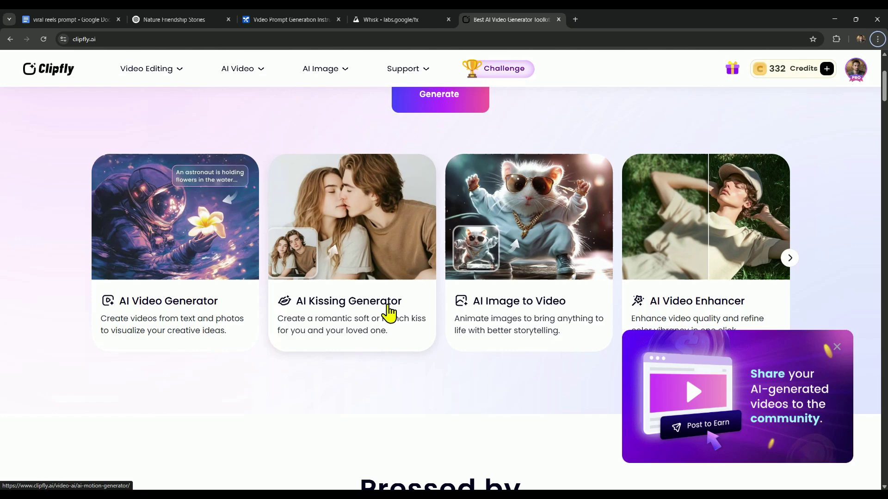
pyautogui.click(791, 262)
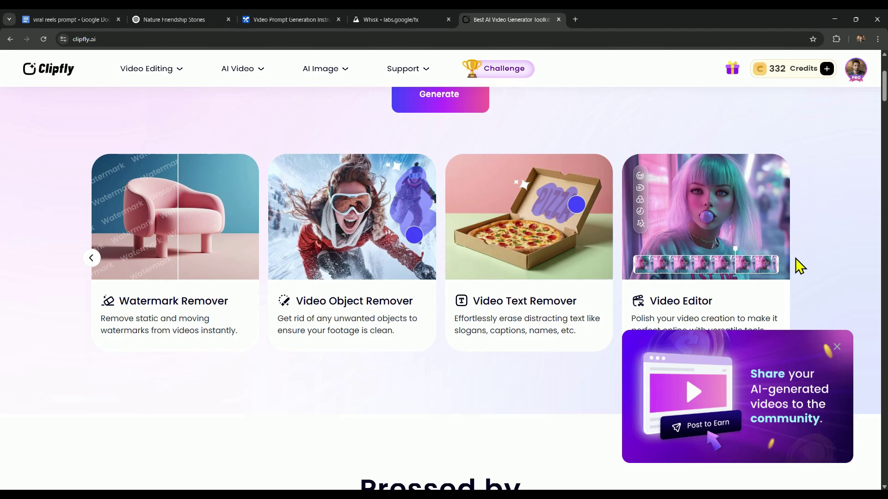
pyautogui.scroll(4, 800, 266)
pyautogui.moveTo(241, 82)
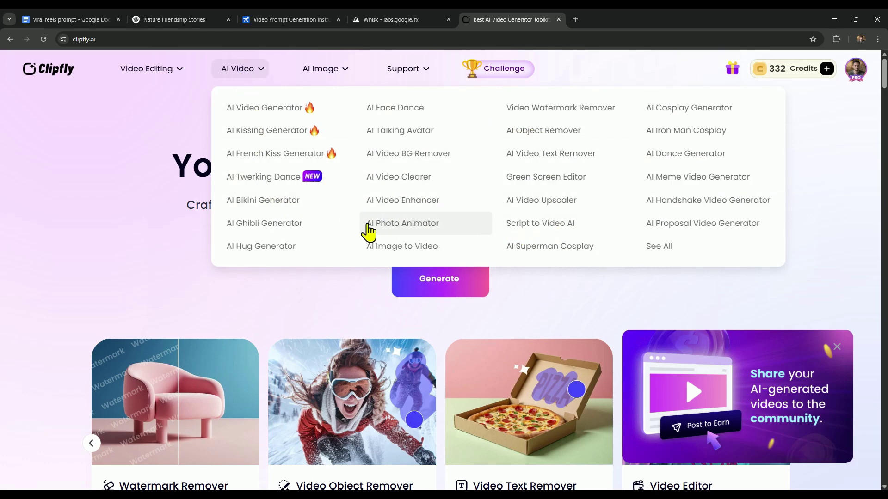
pyautogui.click(265, 111)
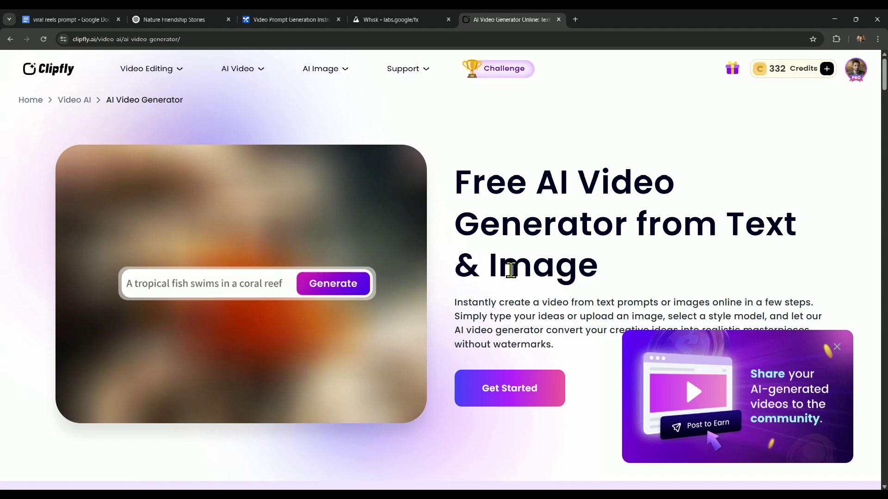
# Step: Start the Clipfly generator and try Image to Video, Reference to Video, then Text to Image to Video
pyautogui.click(500, 395)
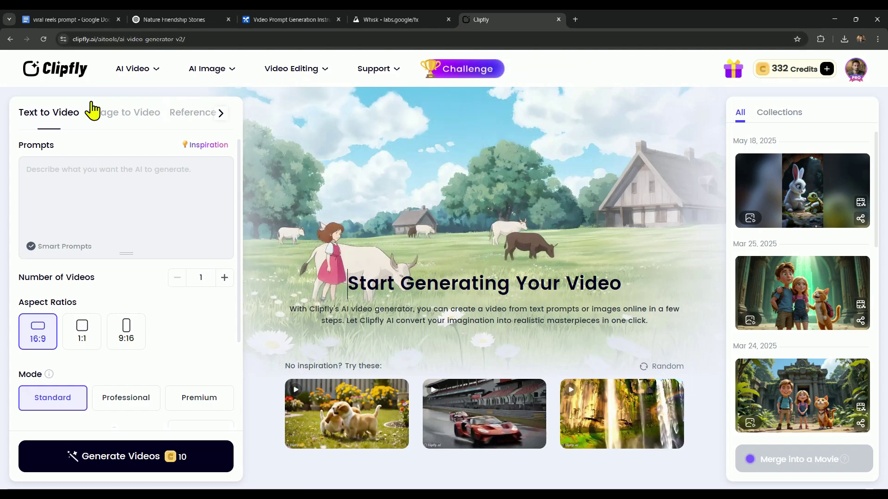
pyautogui.click(113, 117)
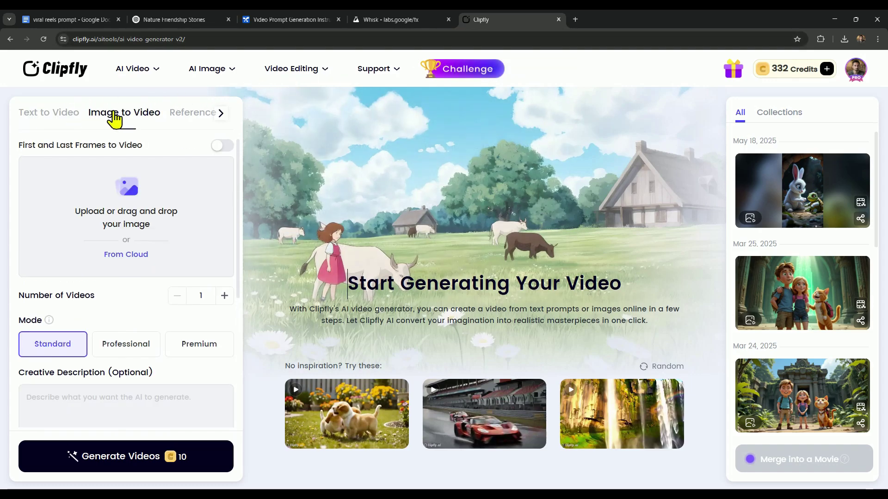
pyautogui.click(189, 113)
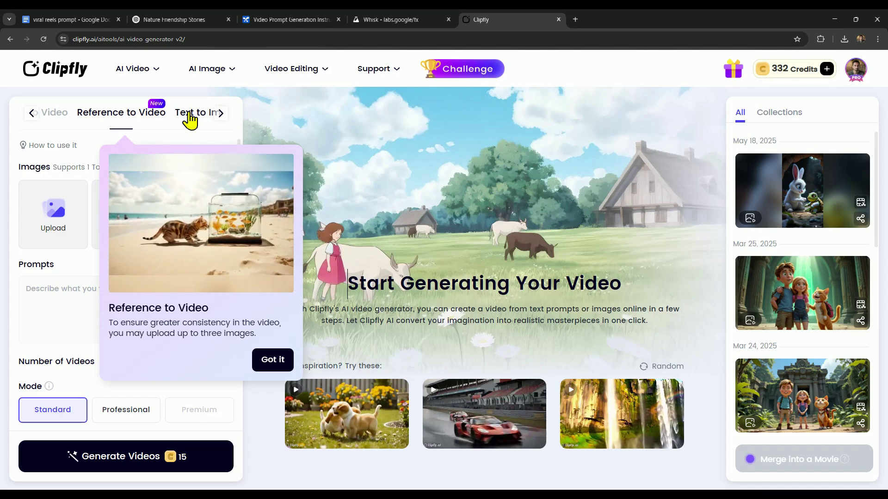
pyautogui.click(188, 114)
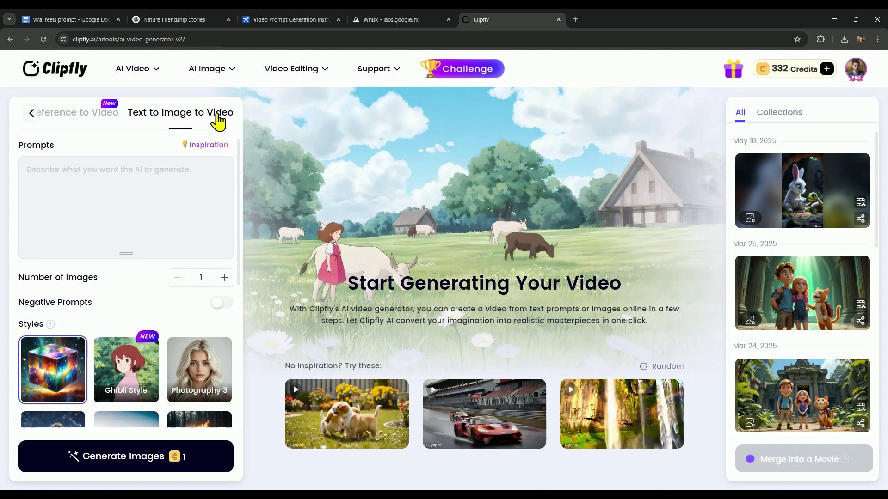
# Step: Switch to Image to Video mode and choose Professional mode for better quality
pyautogui.click(31, 113)
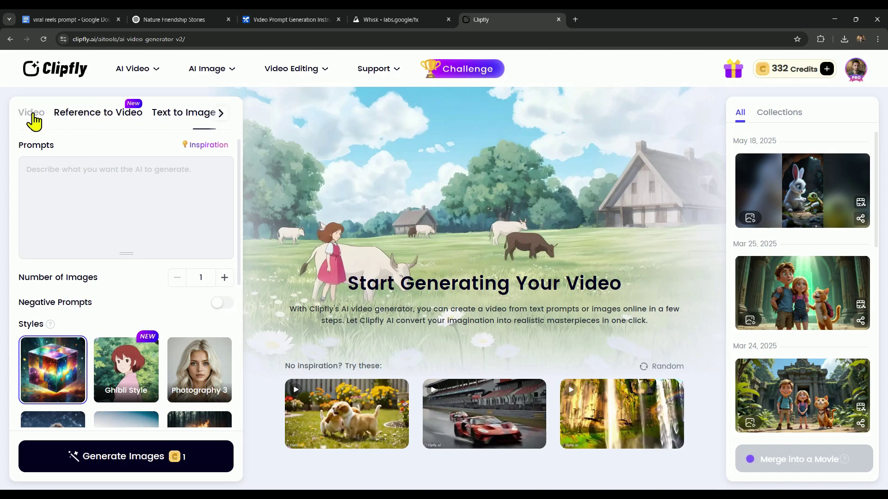
pyautogui.click(119, 115)
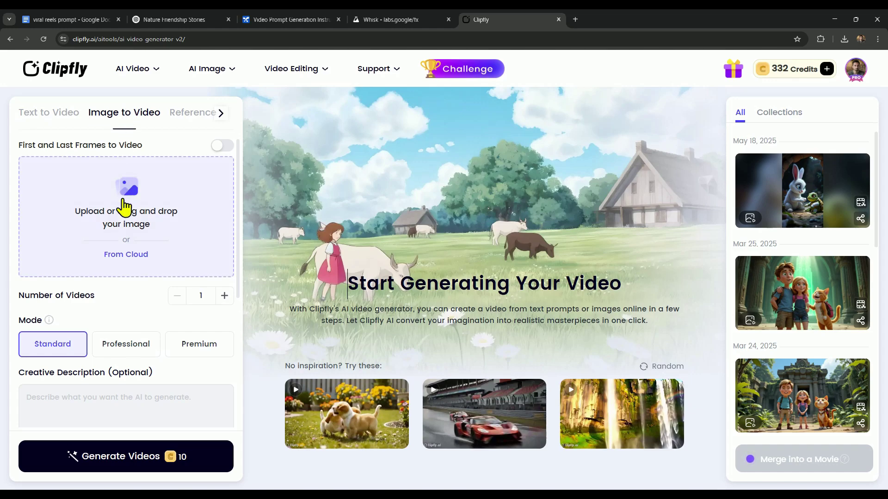
pyautogui.moveTo(49, 323)
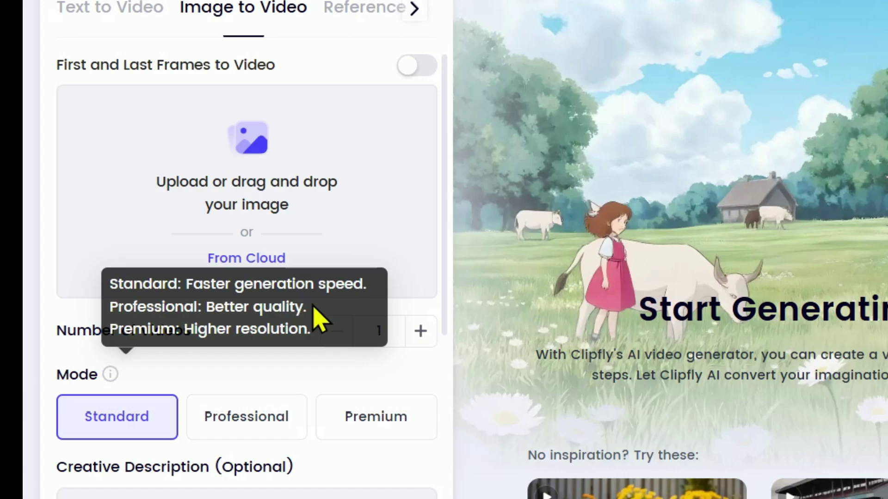
pyautogui.moveTo(314, 307); pyautogui.dragTo(208, 307)
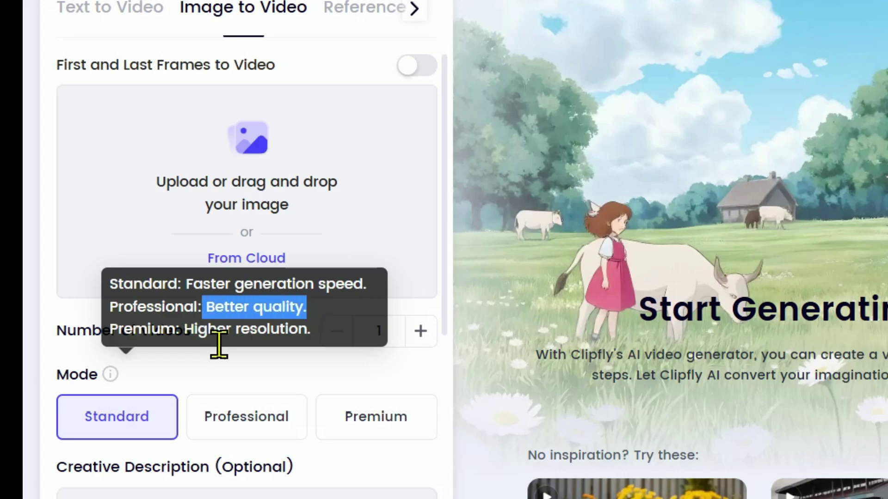
pyautogui.click(250, 428)
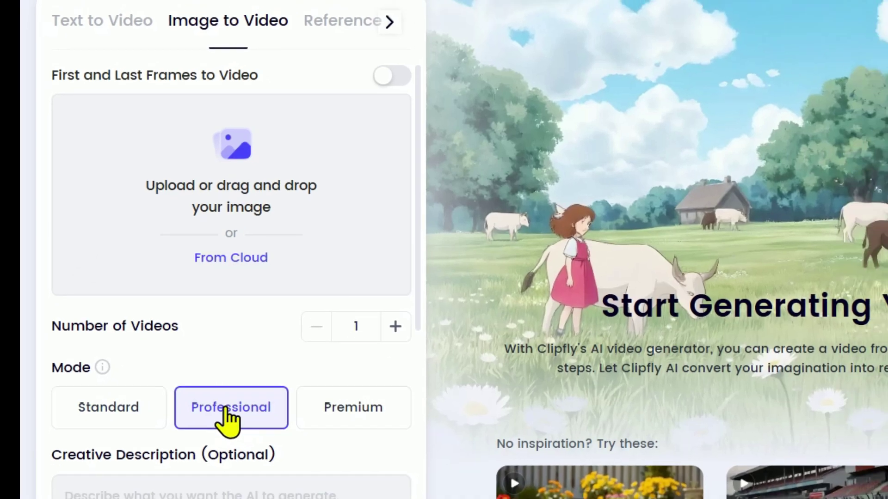
# Step: Set the Movement Amplitude dropdown to Medium
pyautogui.scroll(-5, 148, 365)
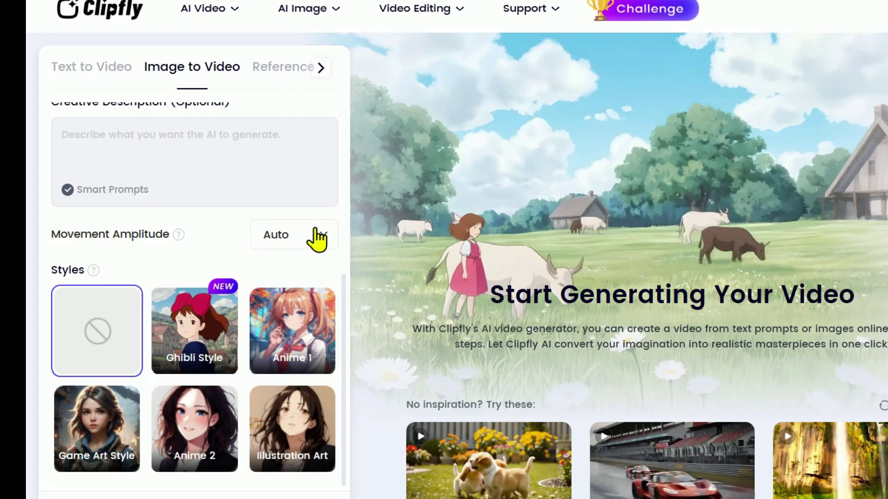
pyautogui.click(293, 239)
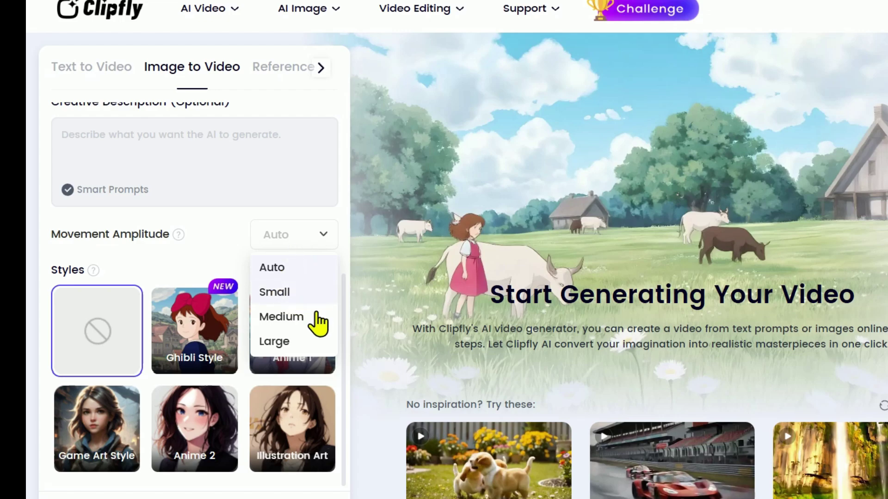
pyautogui.click(283, 317)
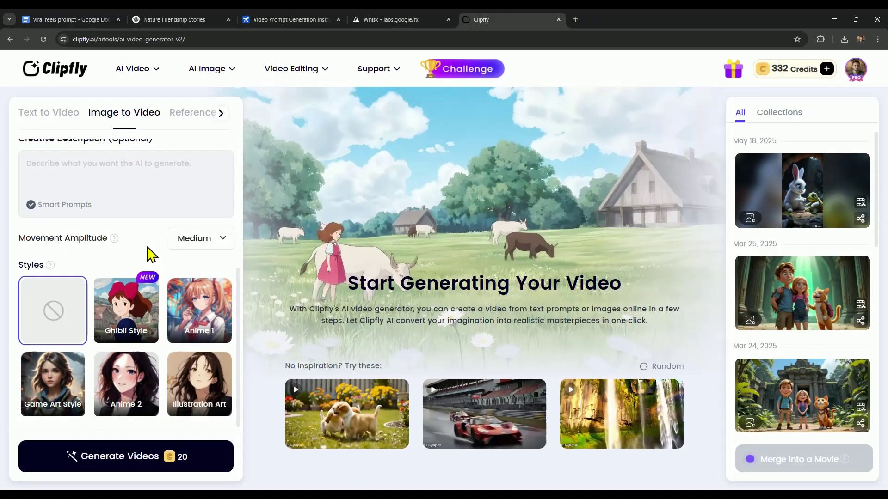
pyautogui.scroll(5, 222, 246)
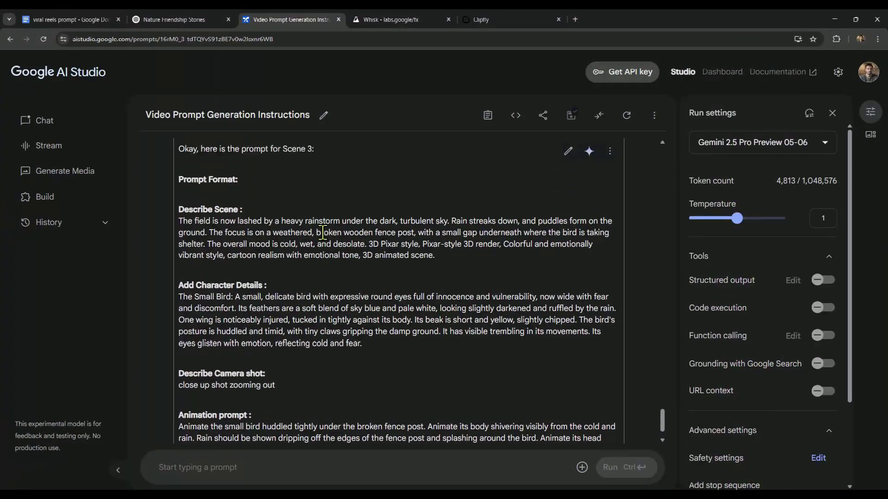
# Step: Copy the Scene 1 bird prompt from AI Studio and paste it into Whisk's prompt box
pyautogui.scroll(10, 325, 239)
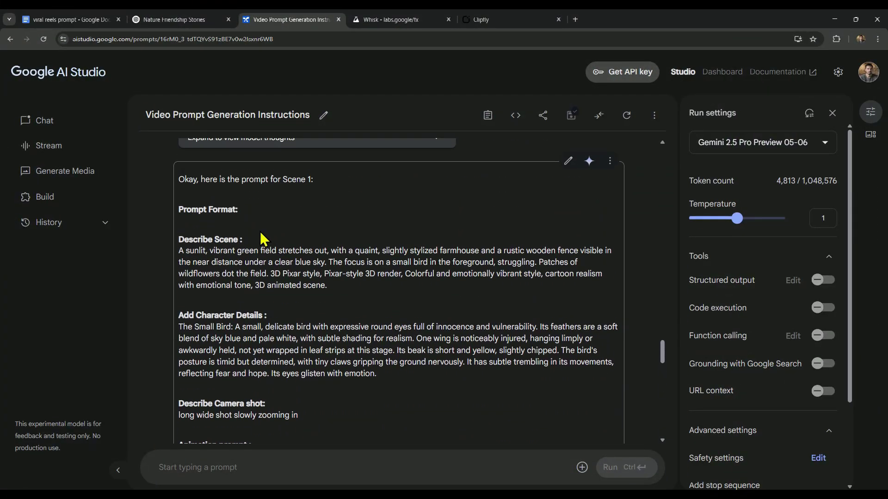
pyautogui.moveTo(180, 239); pyautogui.dragTo(332, 339)
pyautogui.scroll(-2, 333, 323)
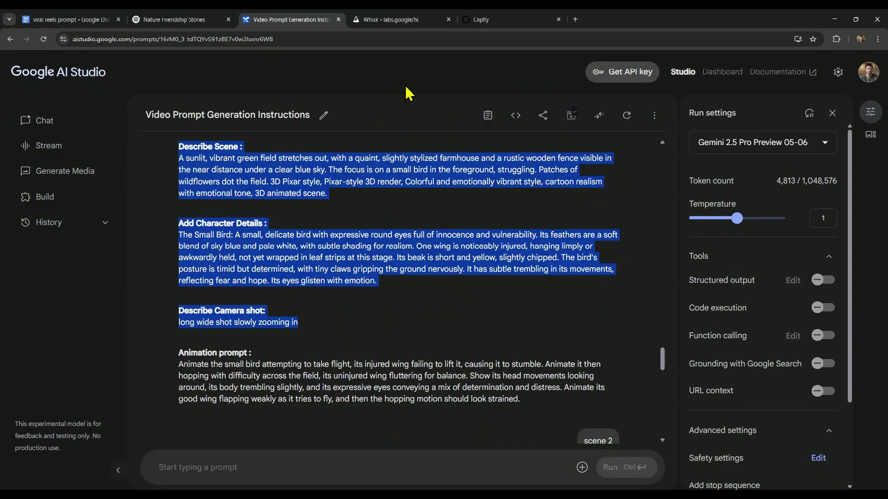
pyautogui.click(400, 23)
pyautogui.click(327, 336)
pyautogui.hotkey('ctrl', 'v')
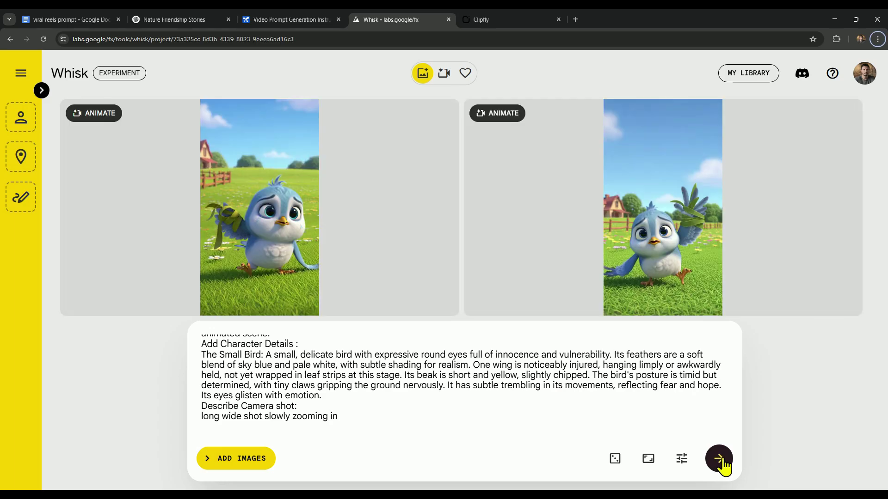
# Step: Download the bird image, then generate Scene 2 storm-cloud images in Whisk and download one
pyautogui.moveTo(278, 201)
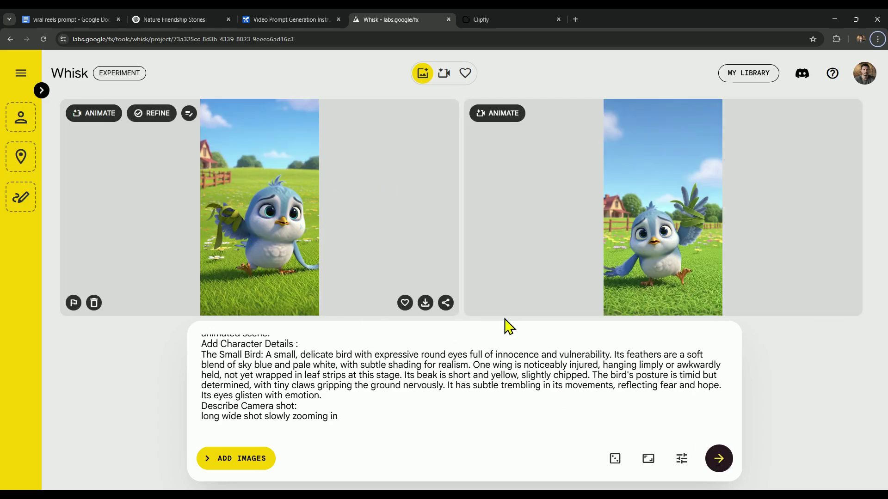
pyautogui.click(425, 303)
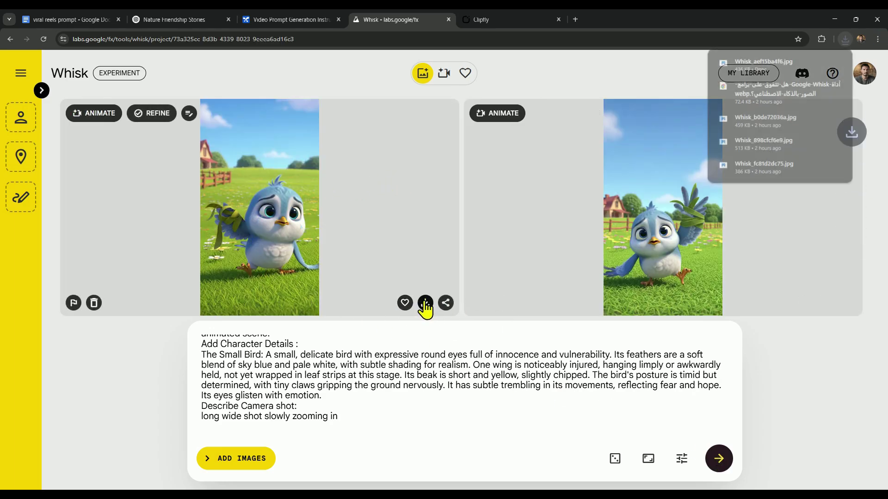
pyautogui.click(291, 20)
pyautogui.scroll(-8, 287, 231)
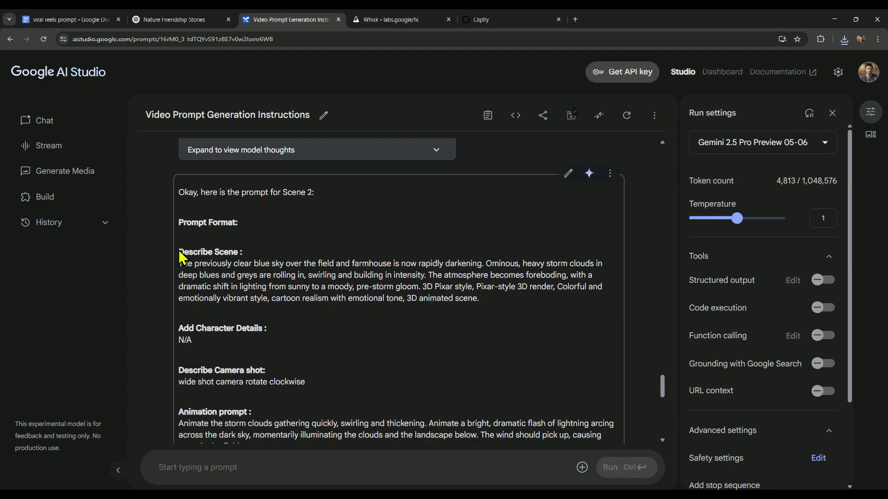
pyautogui.moveTo(180, 254); pyautogui.dragTo(319, 393)
pyautogui.hotkey('ctrl', 'c')
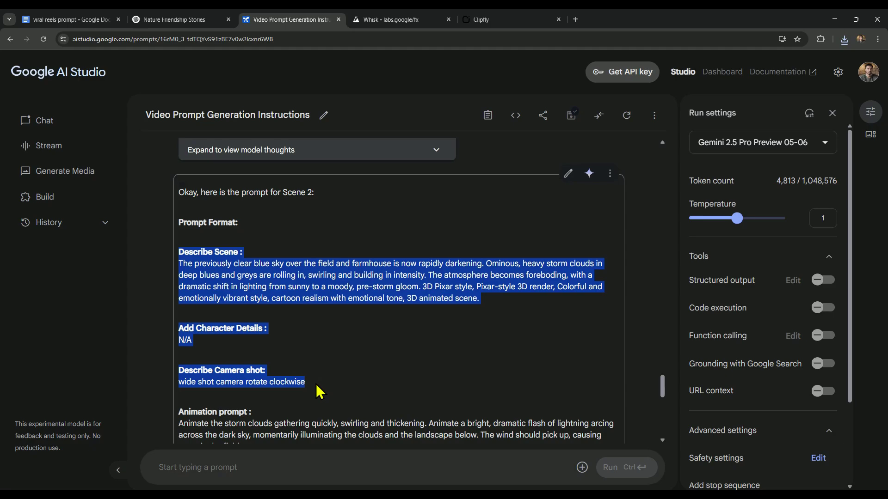
pyautogui.click(387, 23)
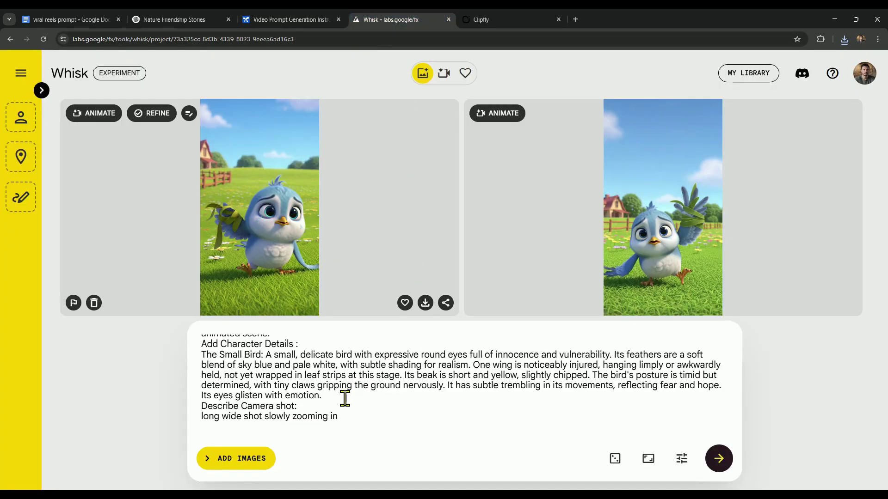
pyautogui.hotkey('ctrl', 'a')
pyautogui.hotkey('ctrl', 'v')
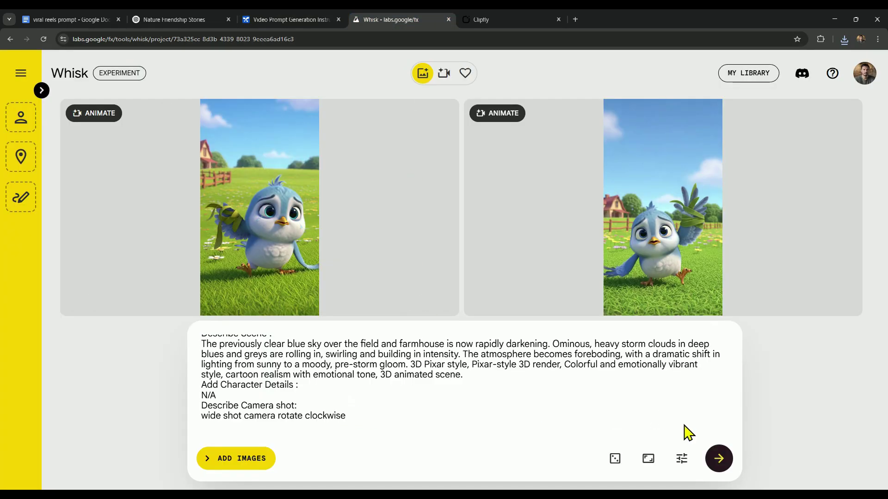
pyautogui.click(720, 459)
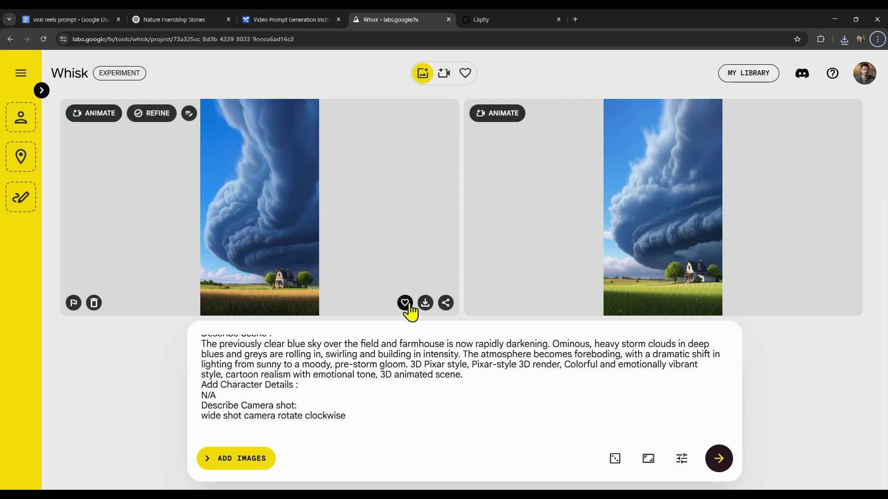
pyautogui.click(425, 303)
# Step: Paste the Scene 3 prompt into Whisk and generate the rainy bird-by-broken-fence images
pyautogui.click(296, 19)
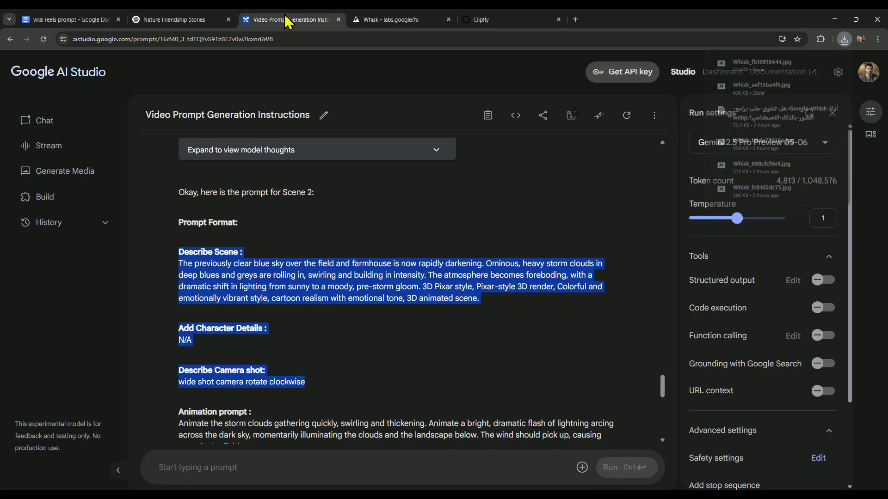
pyautogui.scroll(-9, 312, 356)
pyautogui.moveTo(172, 250); pyautogui.dragTo(284, 346)
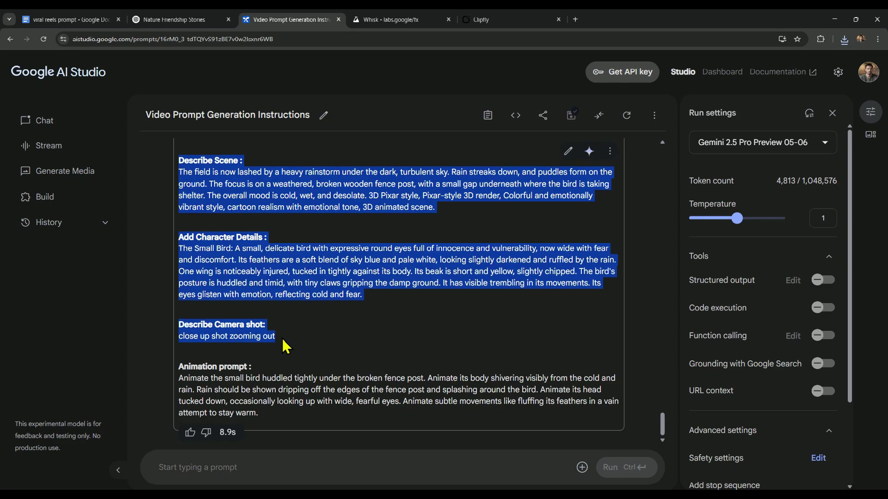
pyautogui.click(397, 20)
pyautogui.click(369, 409)
pyautogui.hotkey('ctrl', 'a')
pyautogui.hotkey('ctrl', 'v')
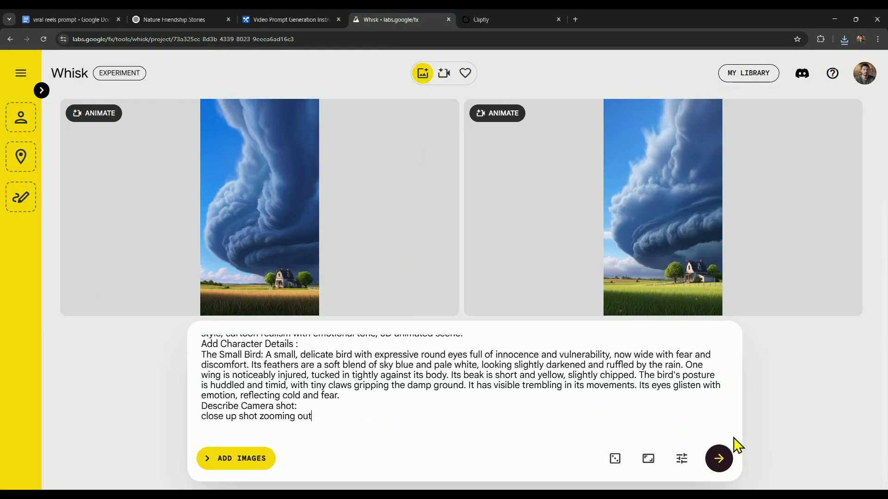
pyautogui.click(719, 458)
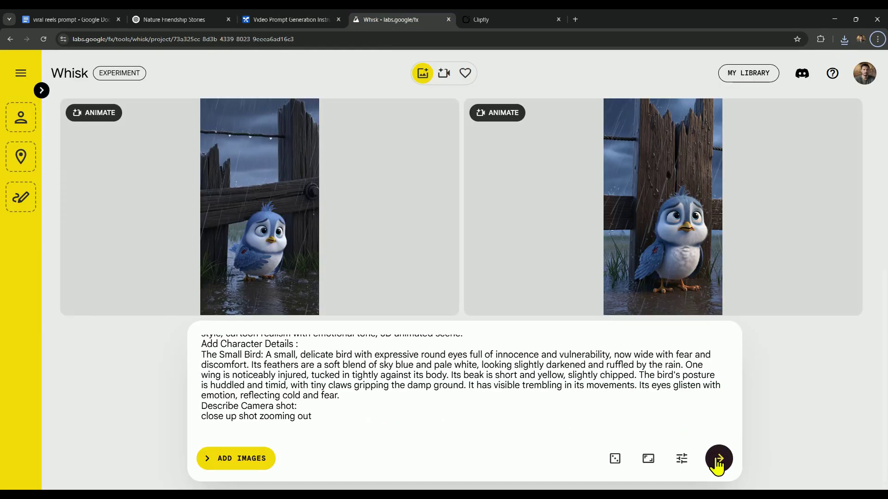
pyautogui.click(298, 19)
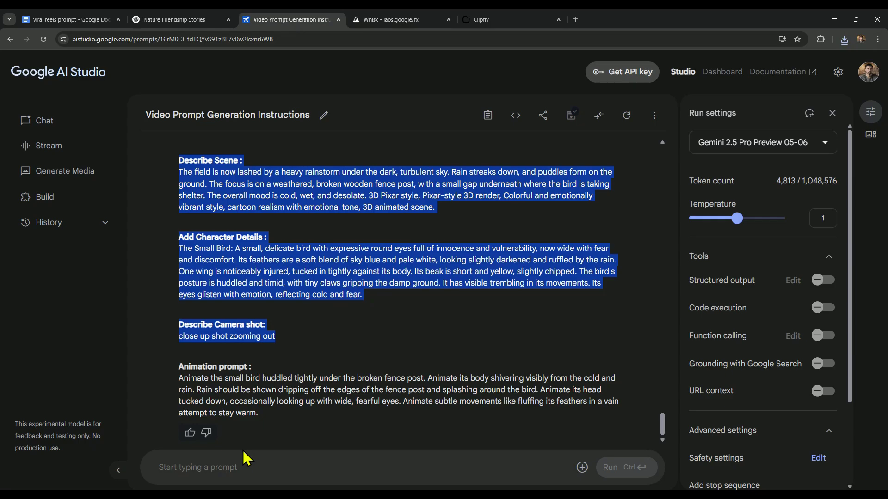
# Step: Request 'scene 4' from Gemini and select the squirrel-bringing-a-leaf prompt text
pyautogui.click(231, 466)
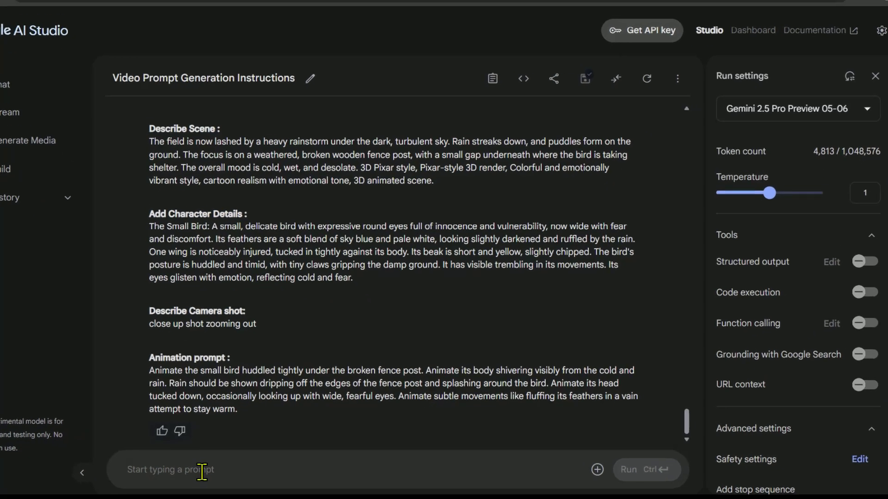
pyautogui.write('scene 4')
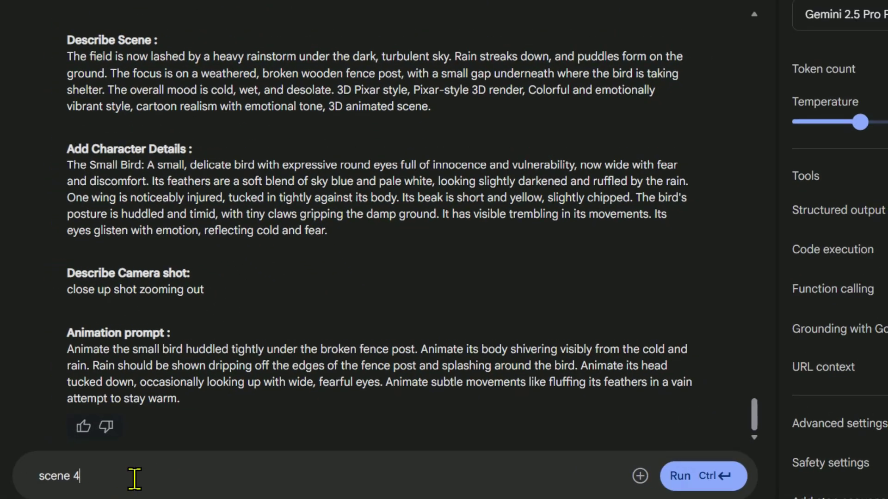
pyautogui.hotkey('ctrl', 'Return')
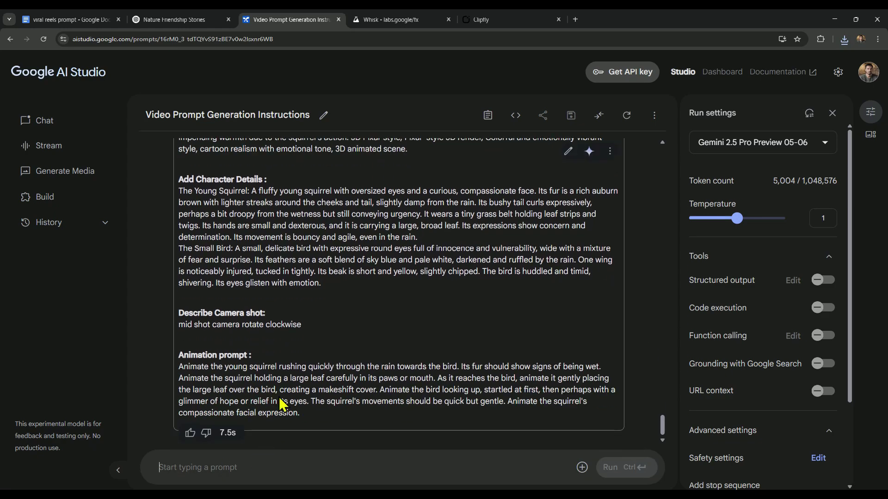
pyautogui.scroll(1, 301, 370)
pyautogui.moveTo(301, 371); pyautogui.dragTo(281, 82)
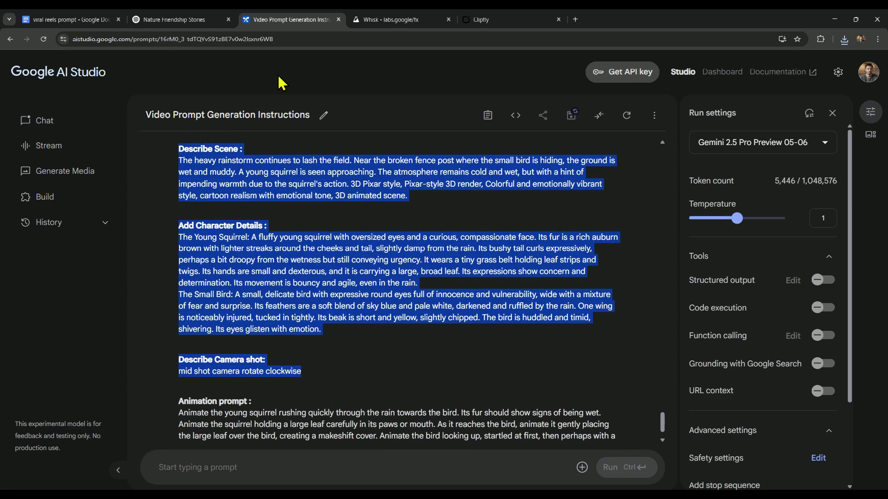
pyautogui.click(391, 19)
# Step: Replace Whisk's prompt with Scene 4, generate, and download a squirrel-and-bird image
pyautogui.hotkey('ctrl', 'a')
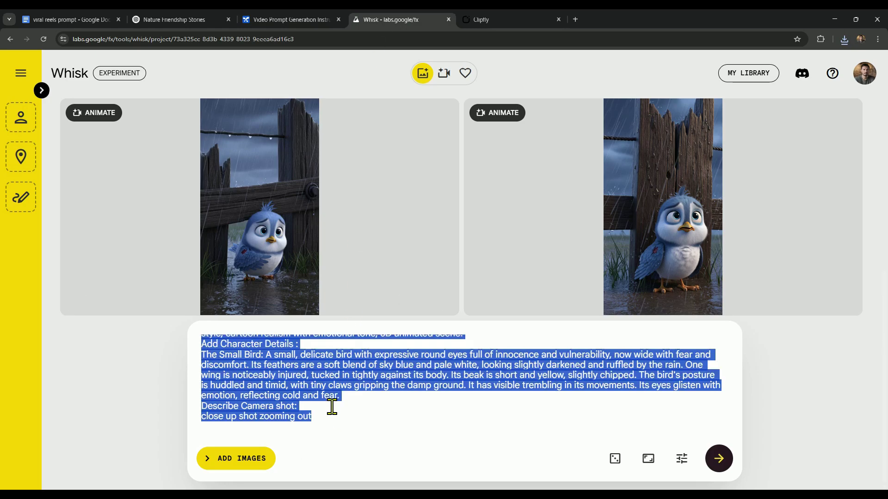
pyautogui.hotkey('ctrl', 'v')
pyautogui.click(720, 459)
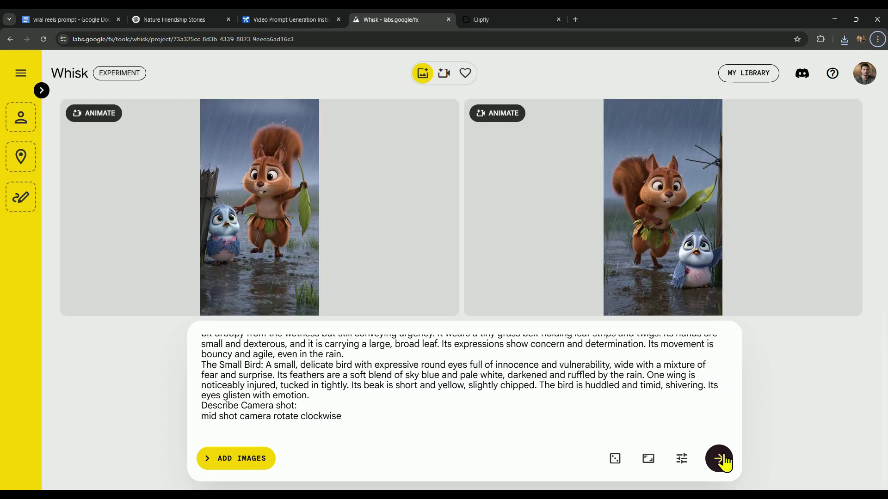
pyautogui.click(425, 304)
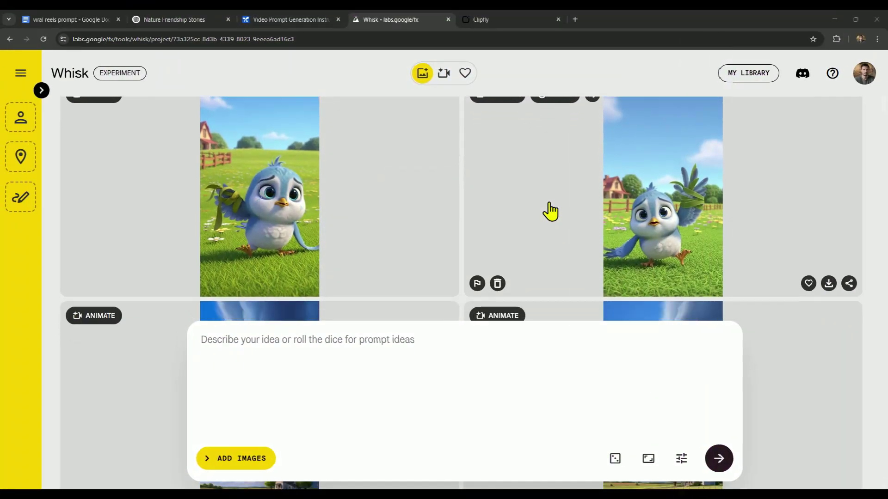
# Step: Scroll down Whisk's feed to review the earlier generated image pairs
pyautogui.scroll(-5, 550, 204)
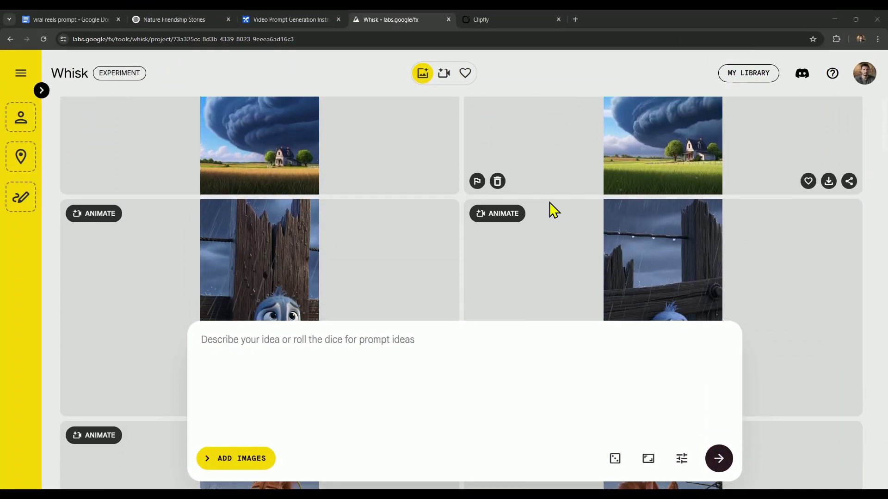
pyautogui.scroll(-5, 549, 201)
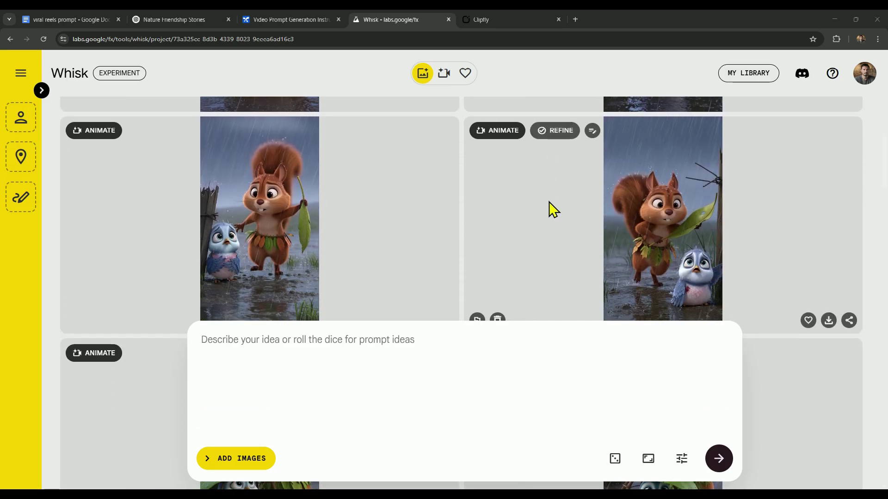
pyautogui.scroll(-5, 549, 202)
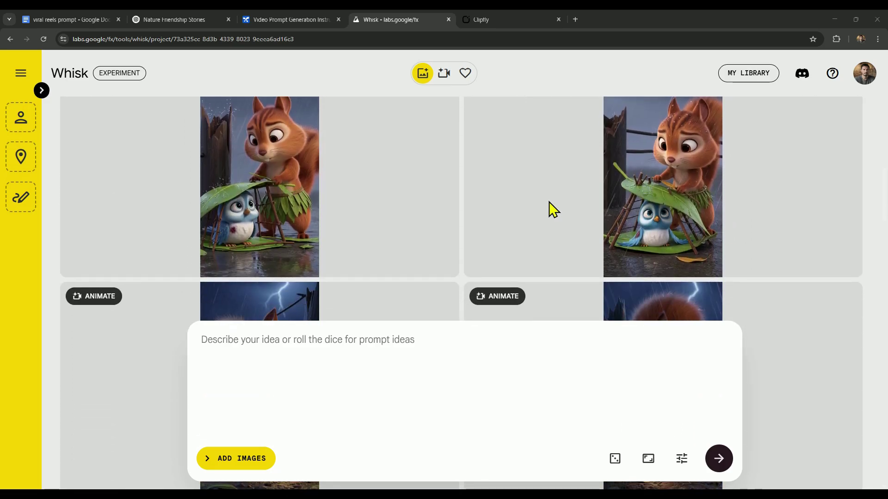
pyautogui.scroll(-8, 549, 202)
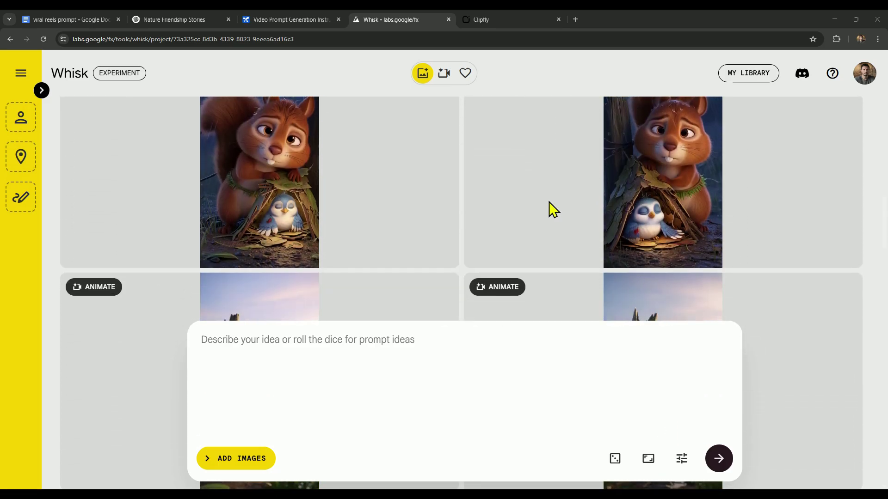
pyautogui.scroll(-10, 548, 202)
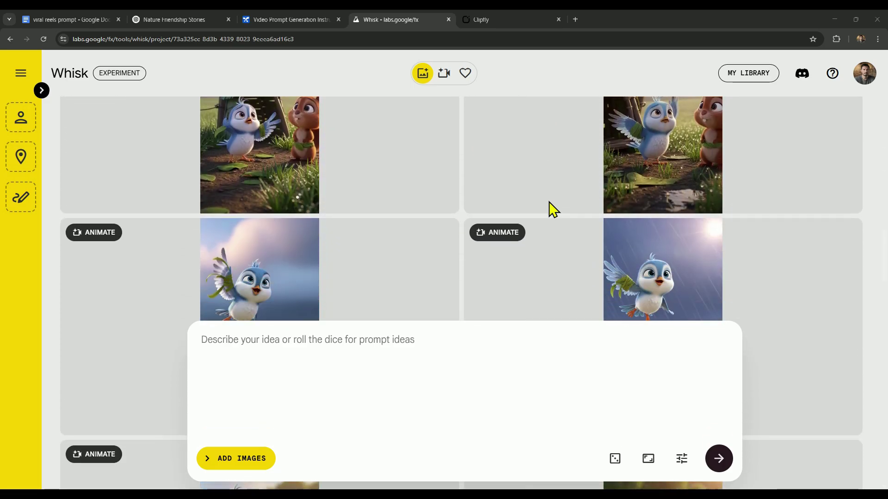
pyautogui.scroll(-10, 548, 202)
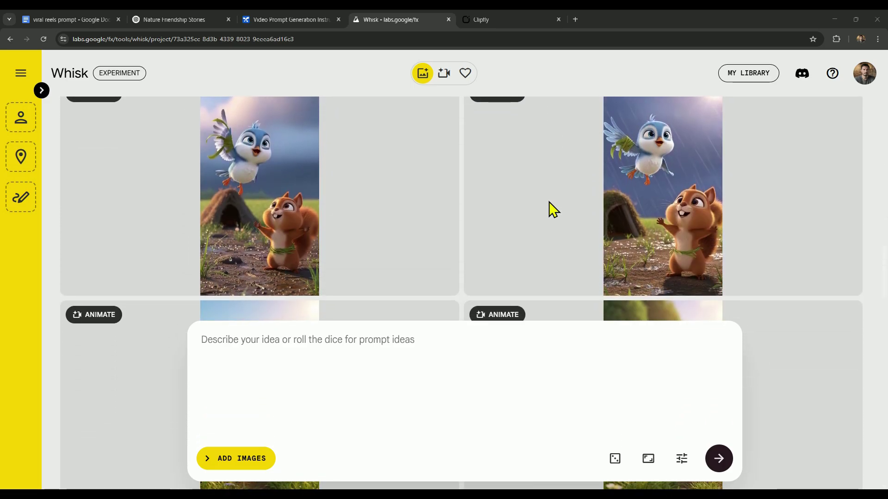
pyautogui.scroll(-5, 549, 202)
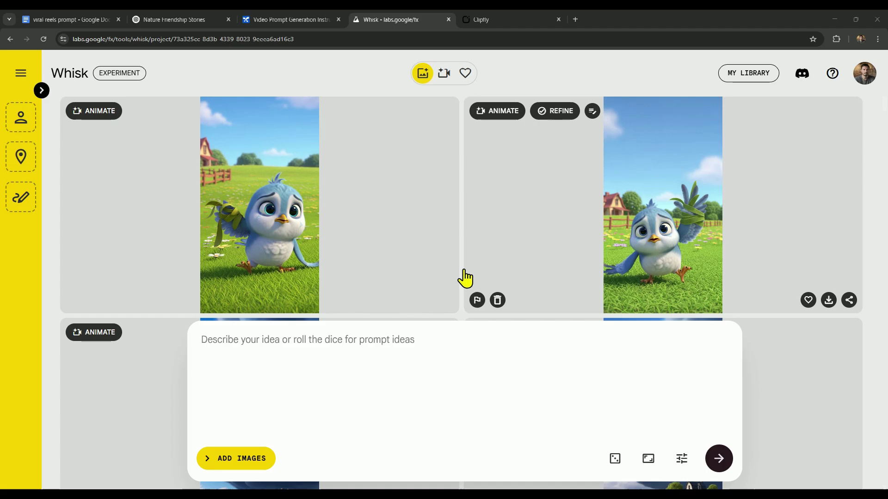
# Step: Download the bird-in-field image and upload it to Clipfly's Image to Video
pyautogui.click(425, 301)
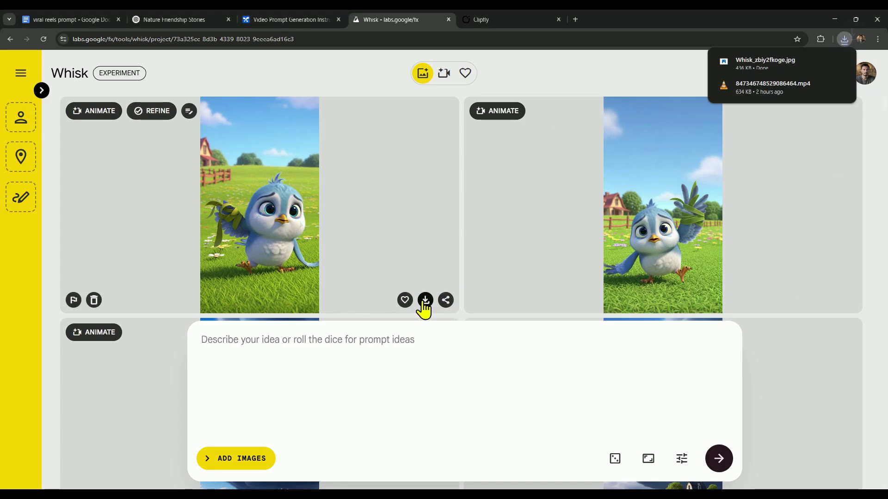
pyautogui.click(484, 21)
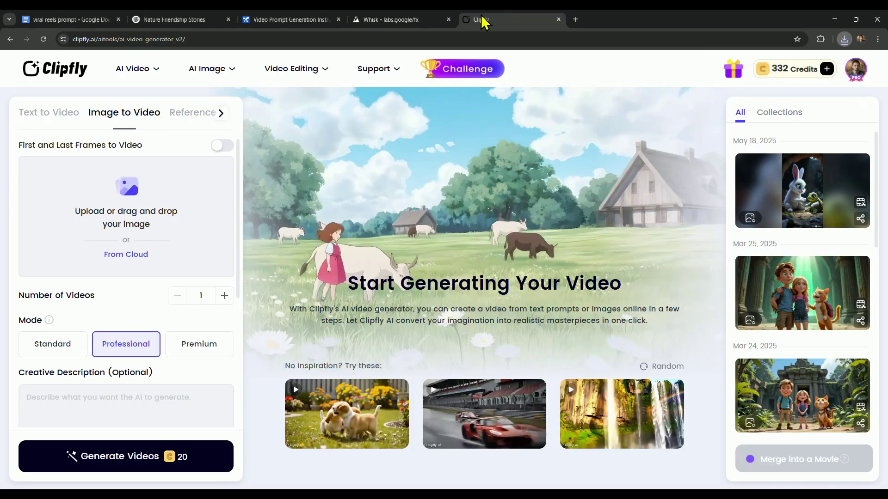
pyautogui.click(135, 204)
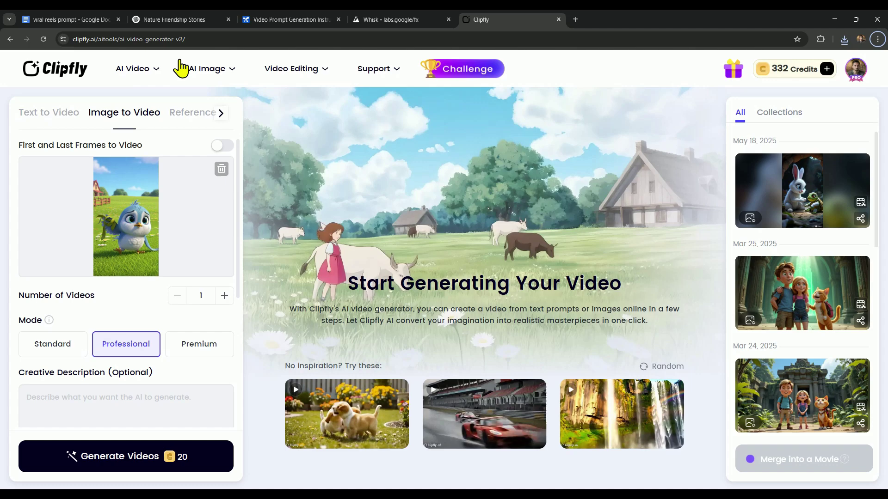
pyautogui.click(290, 19)
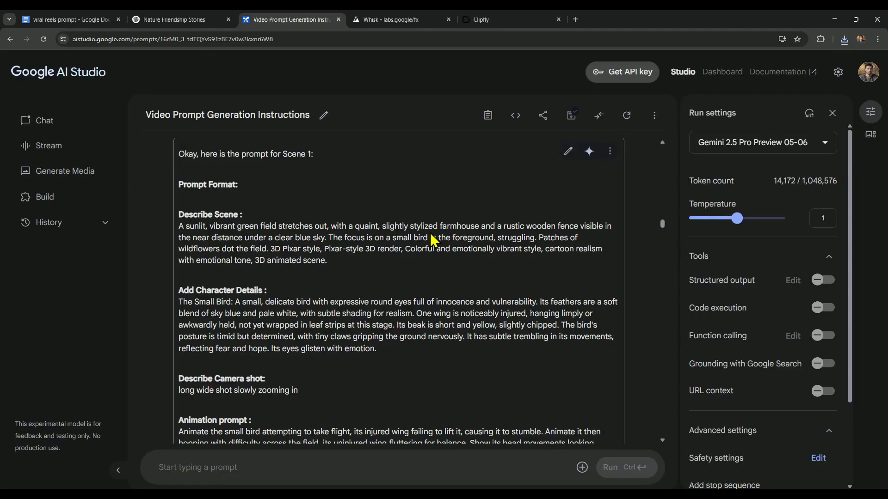
pyautogui.scroll(-2, 432, 241)
pyautogui.moveTo(178, 327); pyautogui.dragTo(546, 385)
# Step: Paste the scene 2 animation prompt into Clipfly's Creative Description
pyautogui.click(401, 19)
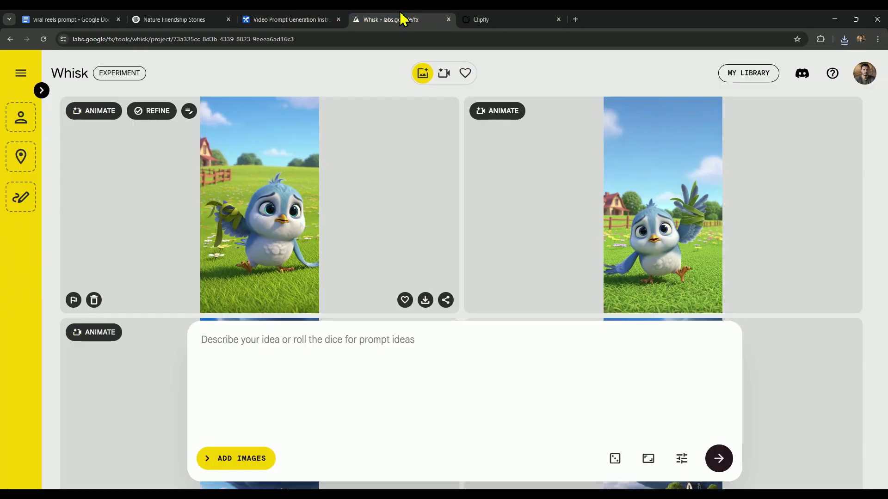
pyautogui.click(550, 19)
pyautogui.scroll(-2, 139, 349)
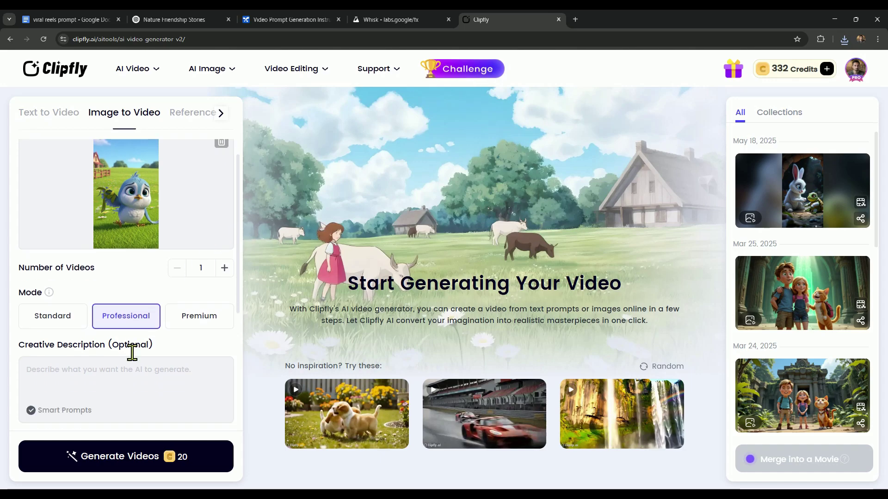
pyautogui.click(113, 307)
pyautogui.hotkey('ctrl', 'v')
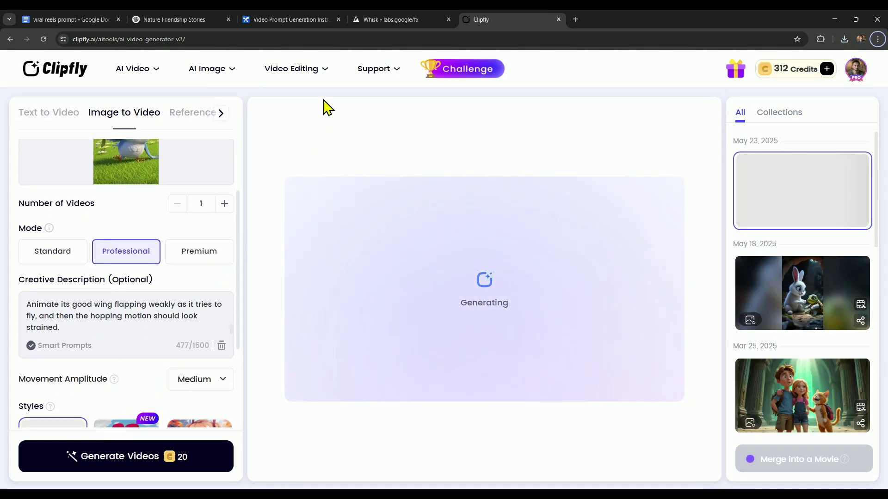
pyautogui.click(368, 18)
# Step: Download the storm-over-farmhouse image and copy the storm scene's animation prompt
pyautogui.scroll(-5, 356, 163)
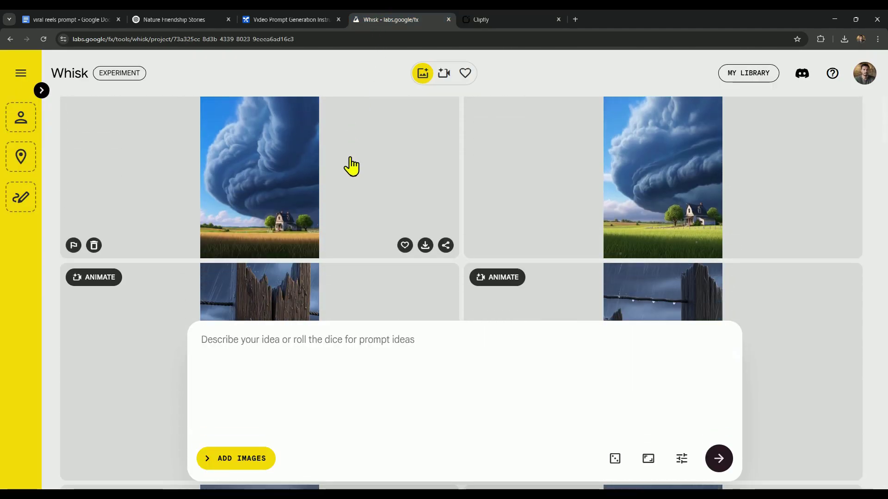
pyautogui.click(425, 246)
pyautogui.click(311, 19)
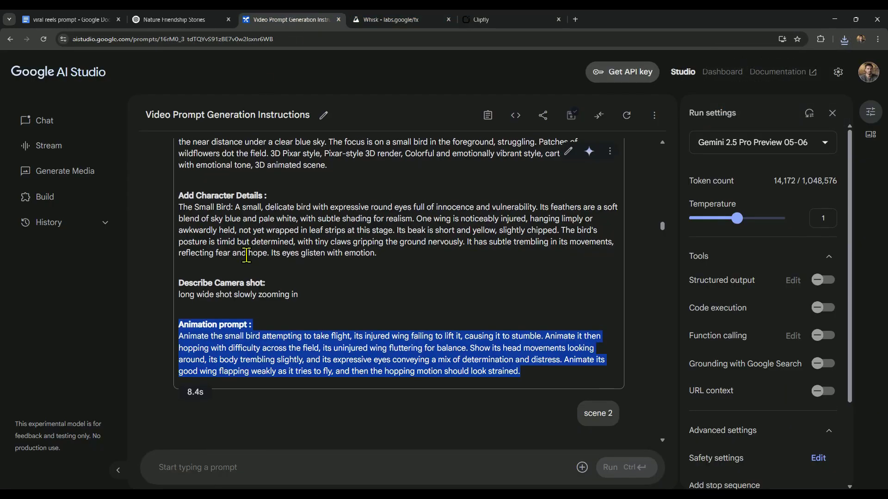
pyautogui.scroll(-10, 246, 255)
pyautogui.moveTo(179, 295); pyautogui.dragTo(293, 324)
# Step: Replace Clipfly's image and description with the storm image and prompt, then generate the video
pyautogui.click(484, 18)
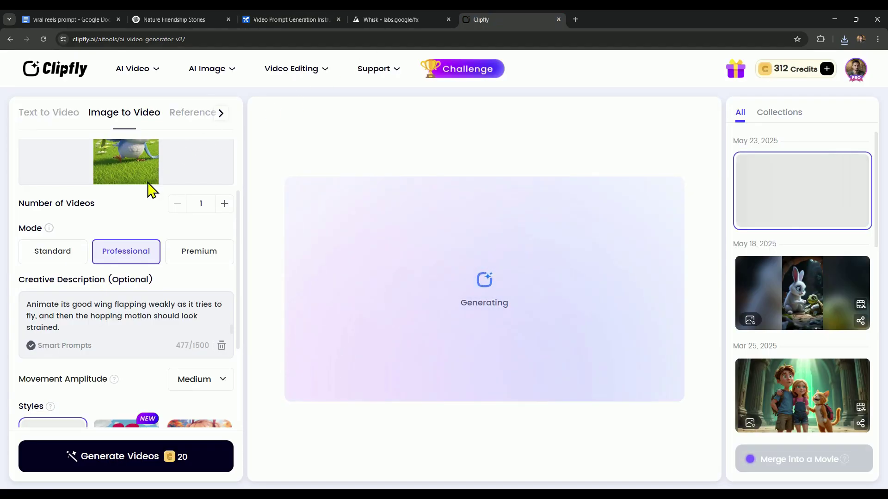
pyautogui.scroll(2, 150, 187)
pyautogui.click(220, 167)
pyautogui.click(143, 200)
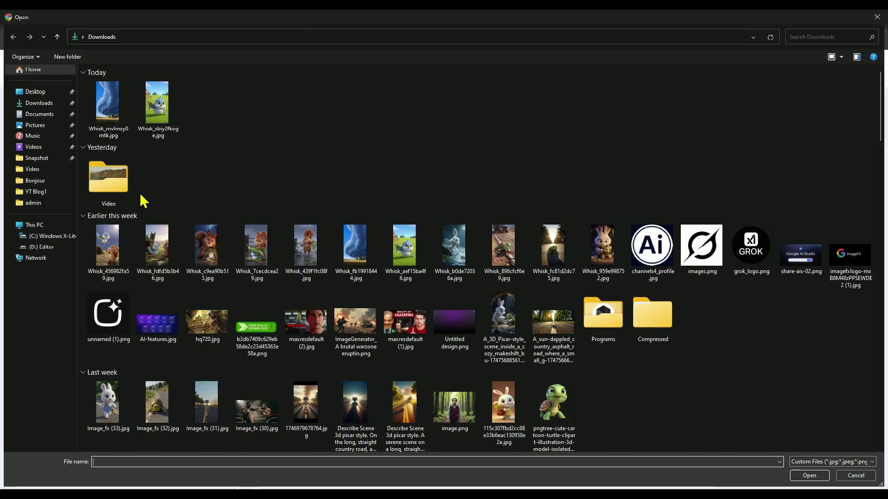
pyautogui.doubleClick(112, 116)
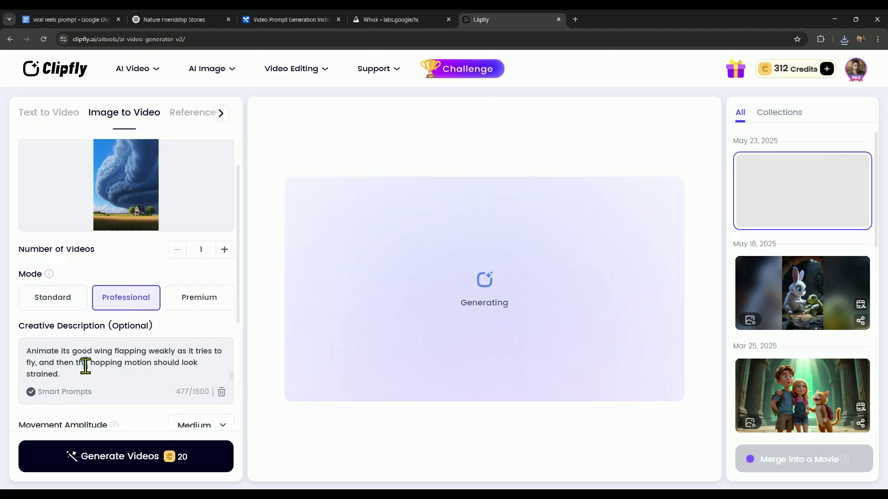
pyautogui.hotkey('ctrl', 'a')
pyautogui.hotkey('ctrl', 'v')
pyautogui.scroll(-1, 125, 384)
pyautogui.click(117, 457)
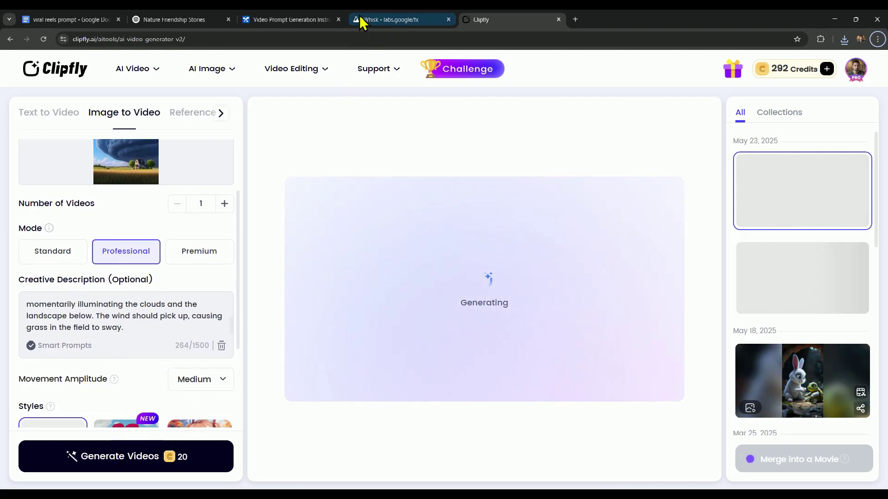
# Step: Copy the scene 4 animation prompt and download the bird-sheltering-under-fence image
pyautogui.click(300, 19)
pyautogui.scroll(-6, 245, 250)
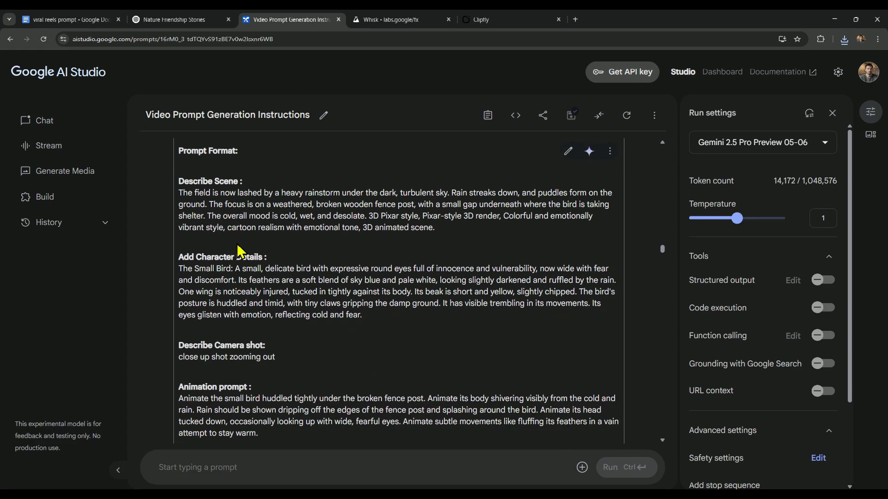
pyautogui.scroll(-3, 238, 252)
pyautogui.moveTo(178, 237); pyautogui.dragTo(272, 278)
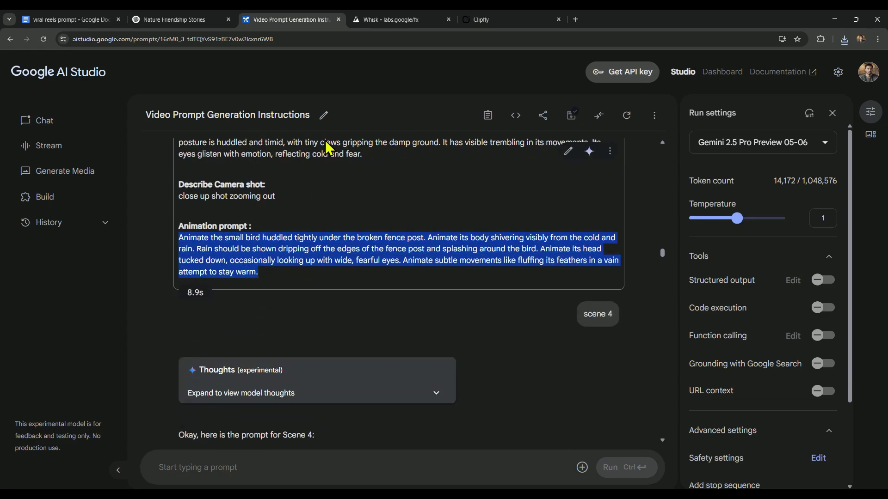
pyautogui.click(391, 19)
pyautogui.scroll(-5, 353, 167)
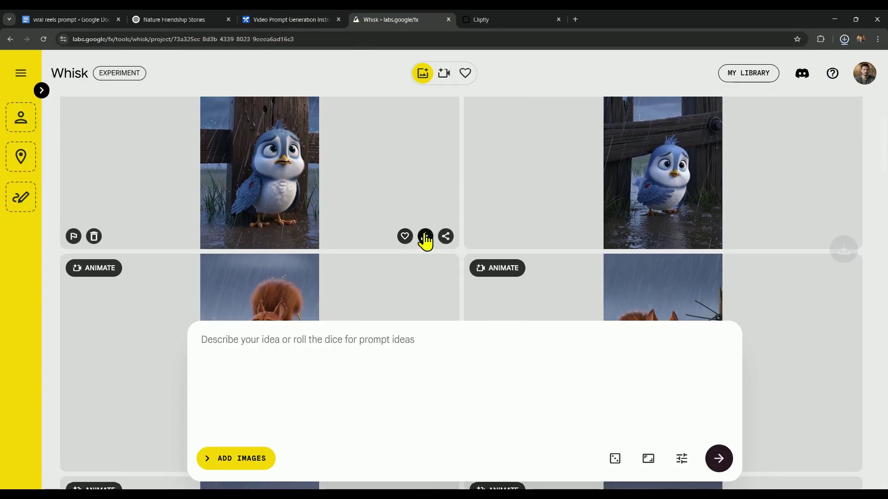
pyautogui.click(425, 237)
# Step: Swap in the sheltering bird image and scene 4 prompt, then generate its video
pyautogui.click(490, 21)
pyautogui.scroll(2, 149, 278)
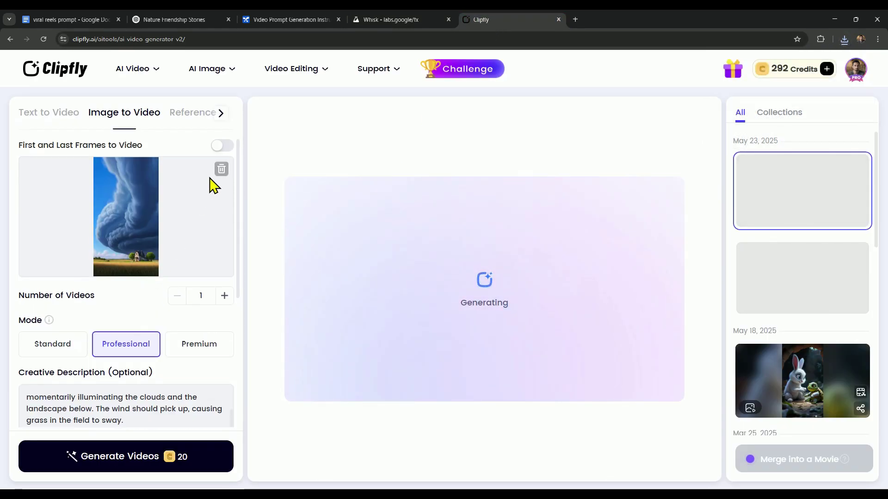
pyautogui.click(222, 169)
pyautogui.click(139, 190)
pyautogui.click(109, 99)
pyautogui.doubleClick(109, 99)
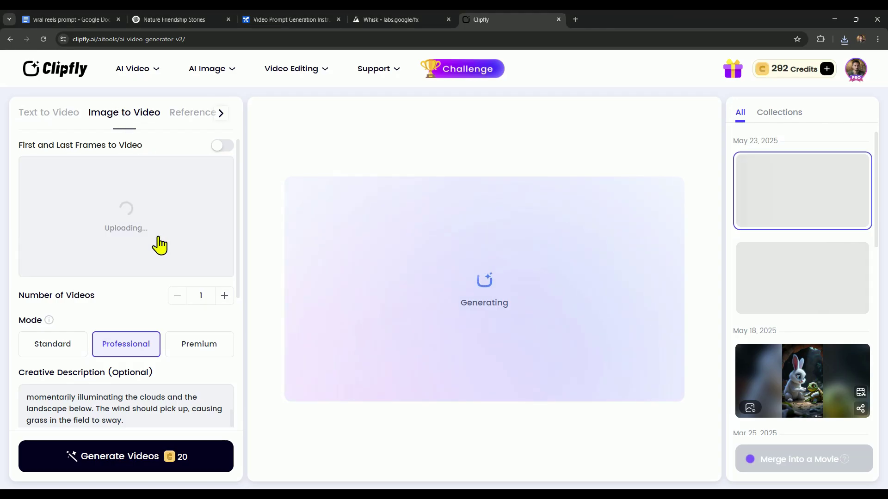
pyautogui.scroll(-4, 153, 241)
pyautogui.hotkey('ctrl', 'a')
pyautogui.write('tucked down, occasionally looking up with wide, fearful eyes. Animate subtle movements like fluffing its feathers in a vain attempt to stay warm.')
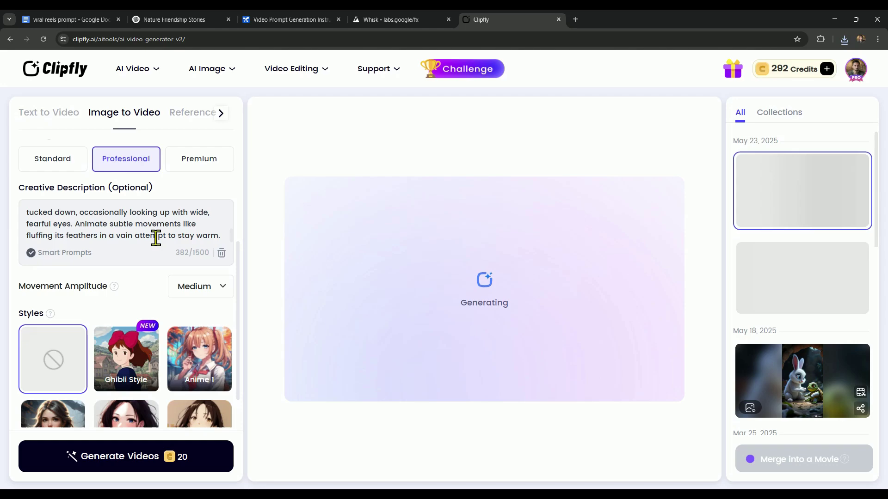
pyautogui.scroll(-1, 156, 238)
pyautogui.click(124, 470)
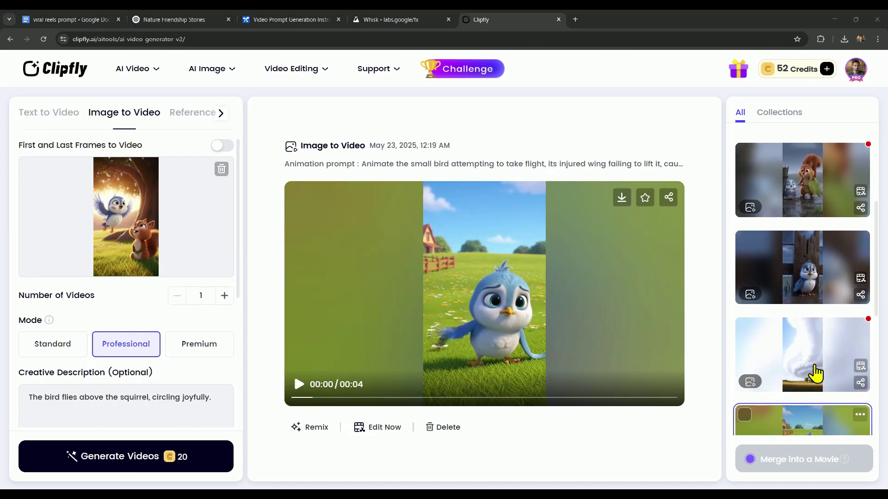
# Step: Open and play the newest bird-and-squirrel video from the history
pyautogui.scroll(10, 815, 373)
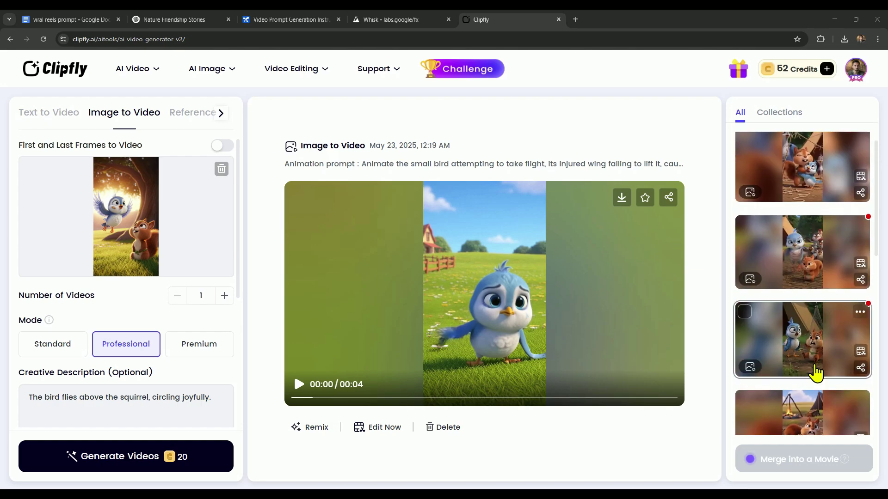
pyautogui.scroll(3, 816, 373)
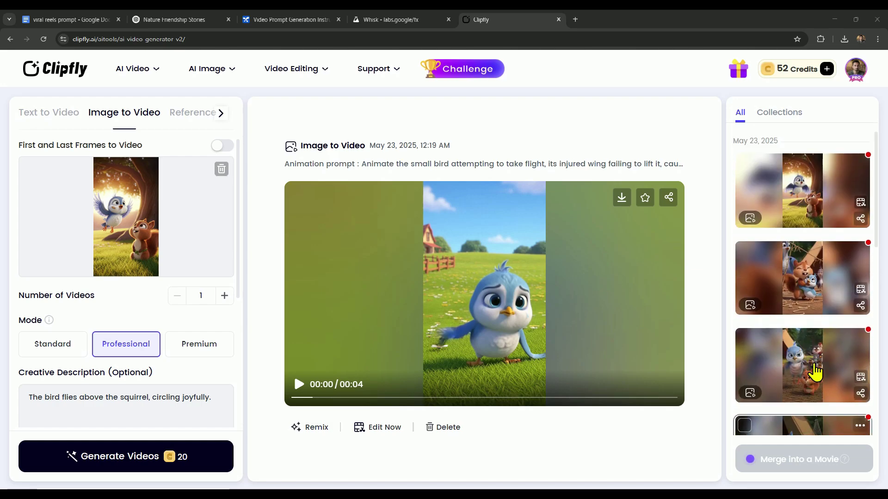
pyautogui.click(801, 185)
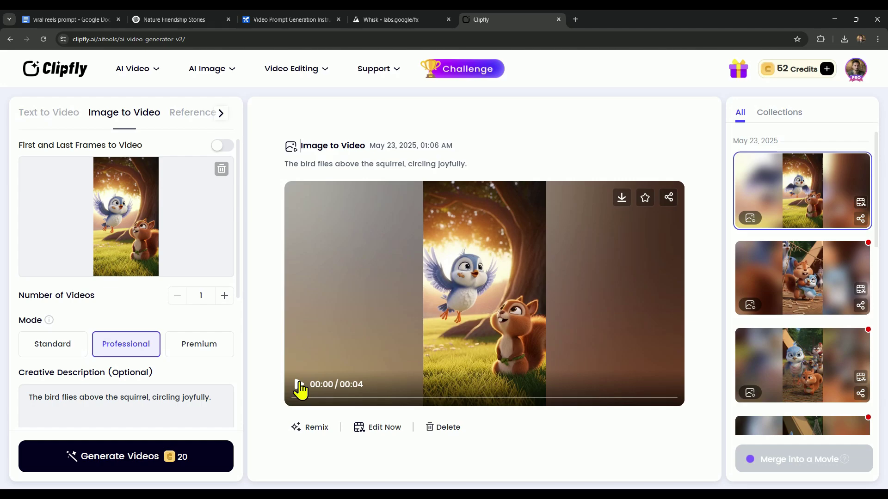
pyautogui.click(299, 385)
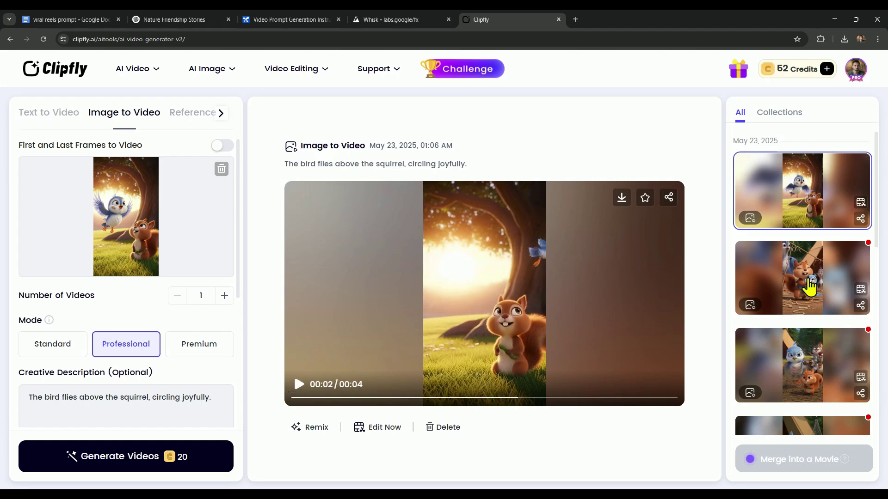
pyautogui.scroll(-10, 806, 296)
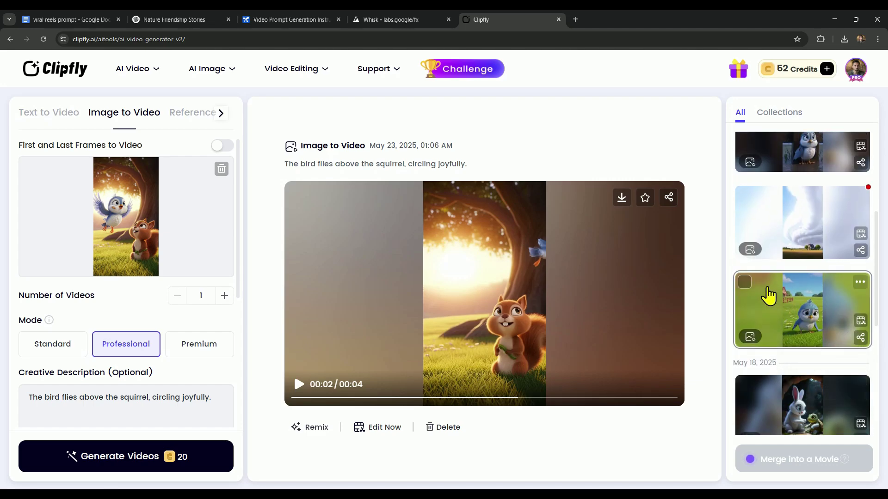
# Step: Download the farm bird video and the storm video
pyautogui.click(860, 282)
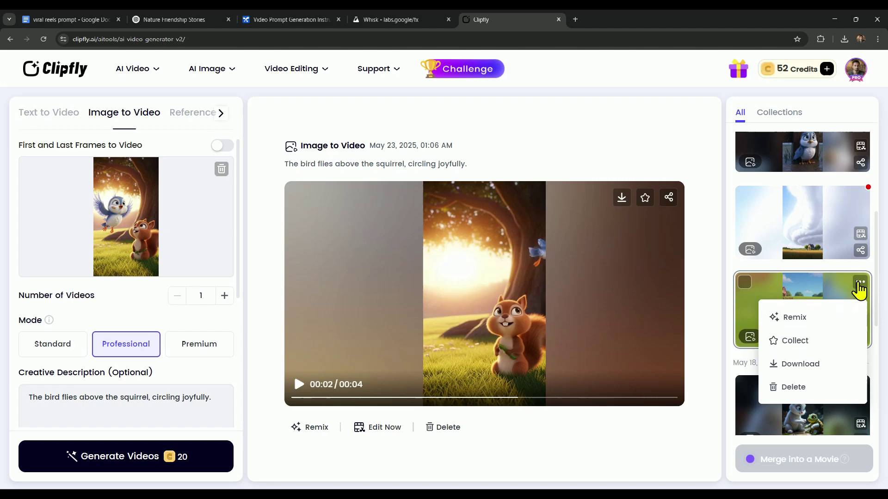
pyautogui.click(802, 364)
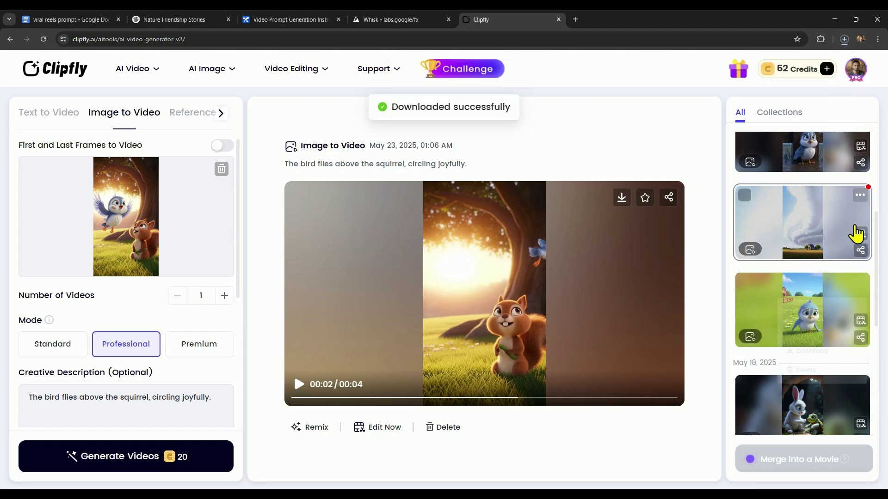
pyautogui.scroll(1, 866, 238)
pyautogui.click(859, 241)
pyautogui.click(812, 323)
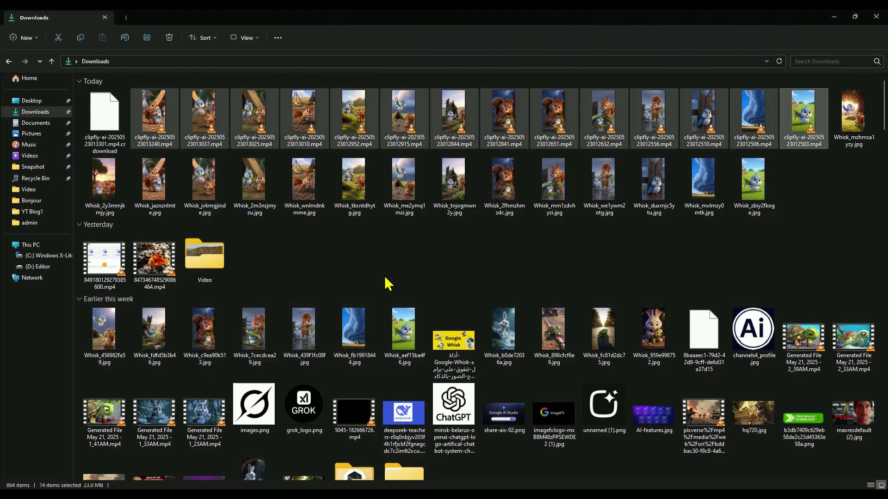
# Step: Import the 14 downloaded clipfly-ai clips into Filmora and place them on the video track
pyautogui.moveTo(807, 121); pyautogui.dragTo(201, 218)
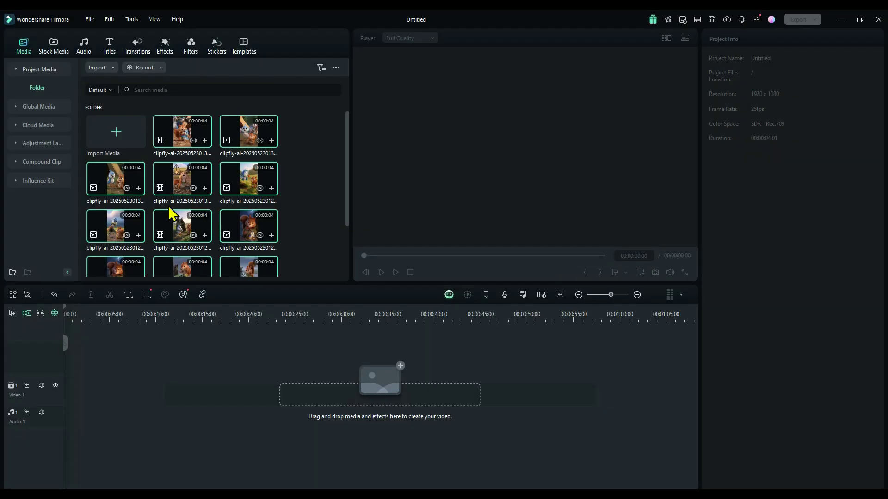
pyautogui.moveTo(248, 247); pyautogui.dragTo(81, 388)
pyautogui.moveTo(182, 248); pyautogui.dragTo(584, 386)
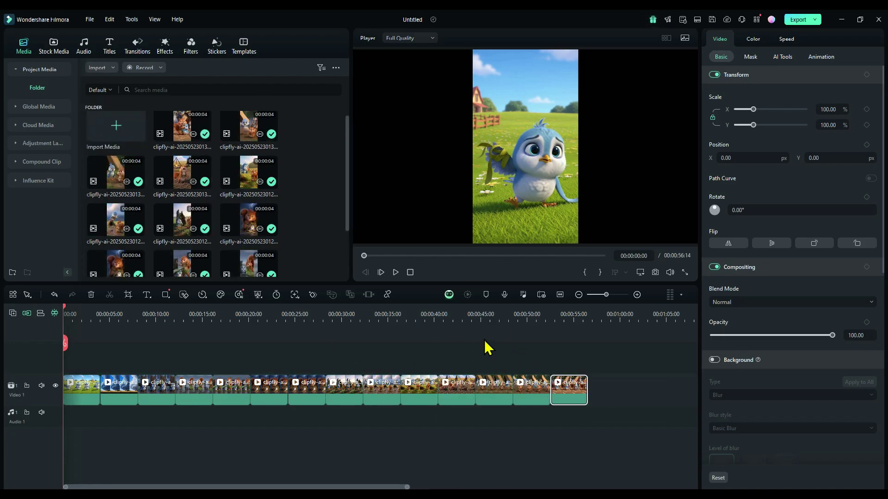
# Step: Browse the bird sound results in Filmora's Audio library
pyautogui.click(82, 53)
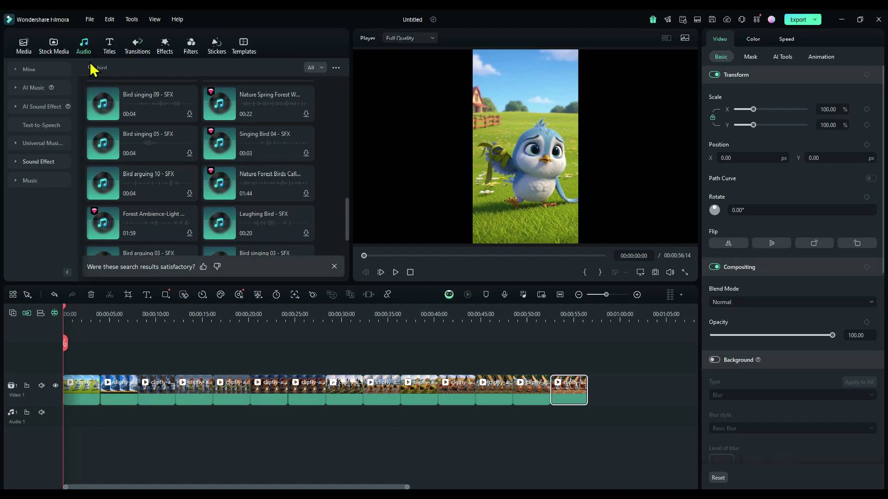
pyautogui.scroll(-4, 169, 231)
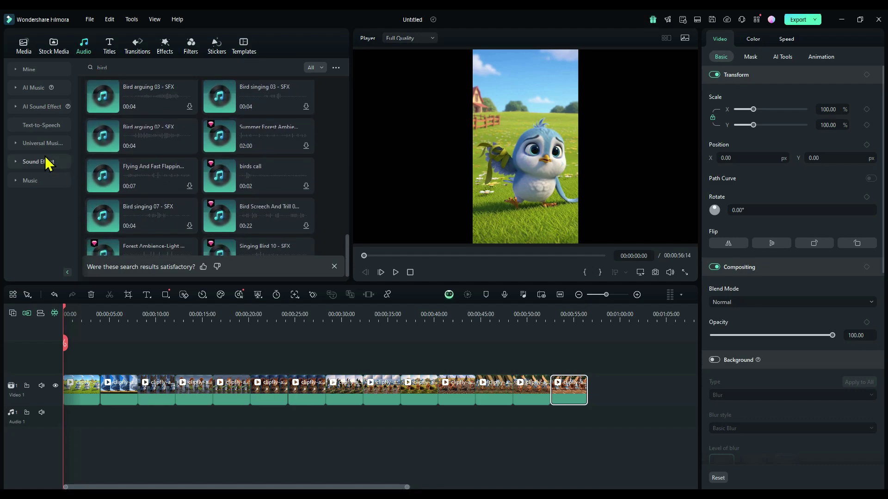
pyautogui.scroll(8, 113, 204)
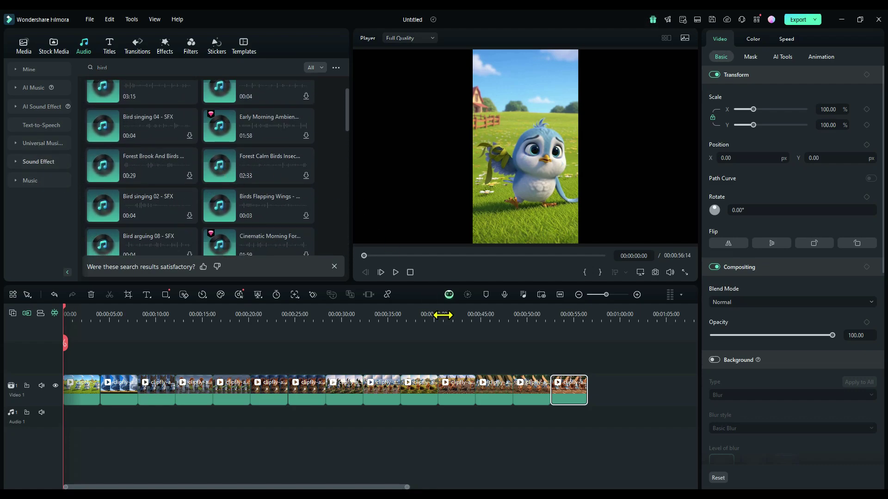
# Step: Generate a 'bird crying' sound effect in ElevenLabs at 5.1 s duration and 78% prompt influence
pyautogui.hotkey('alt', 'Tab')
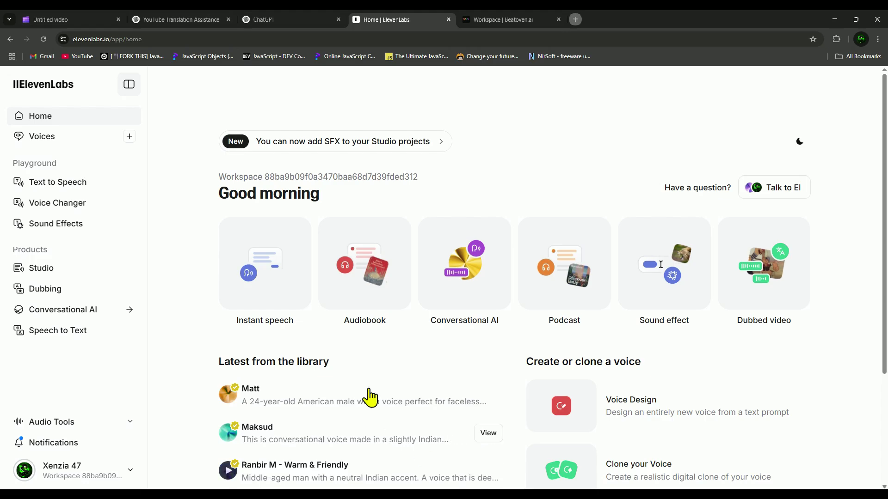
pyautogui.scroll(-2, 480, 175)
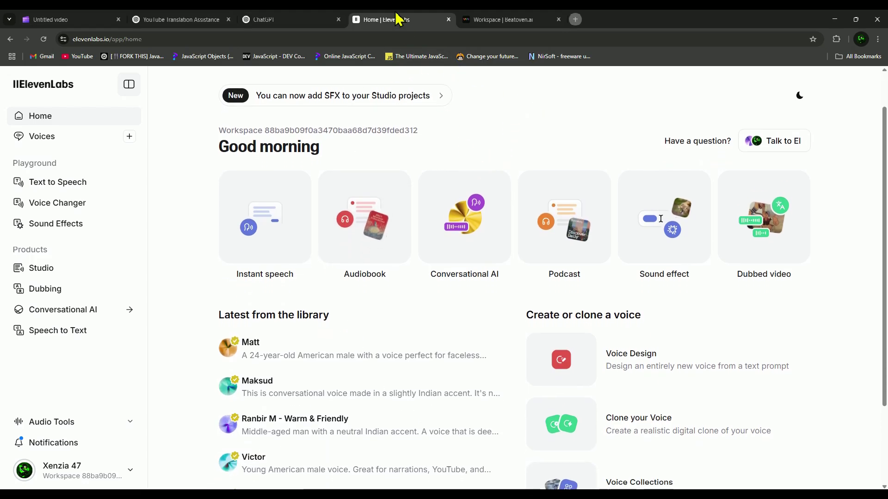
pyautogui.click(65, 226)
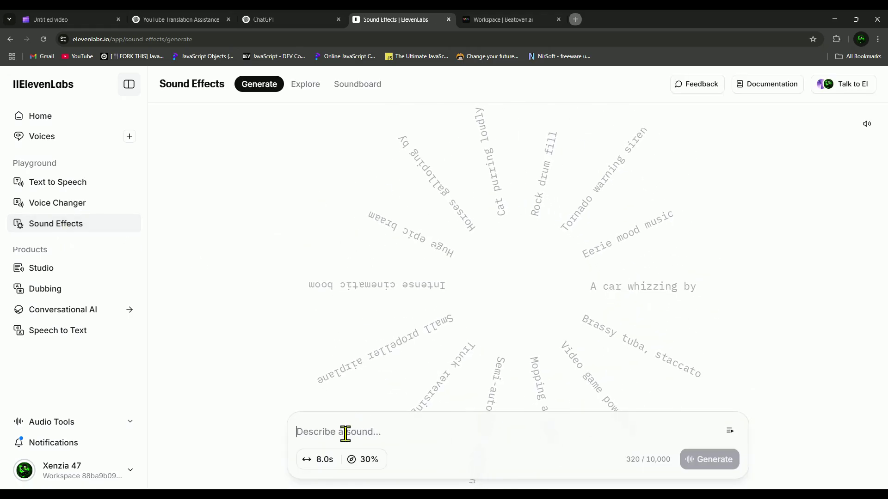
pyautogui.write('bird c')
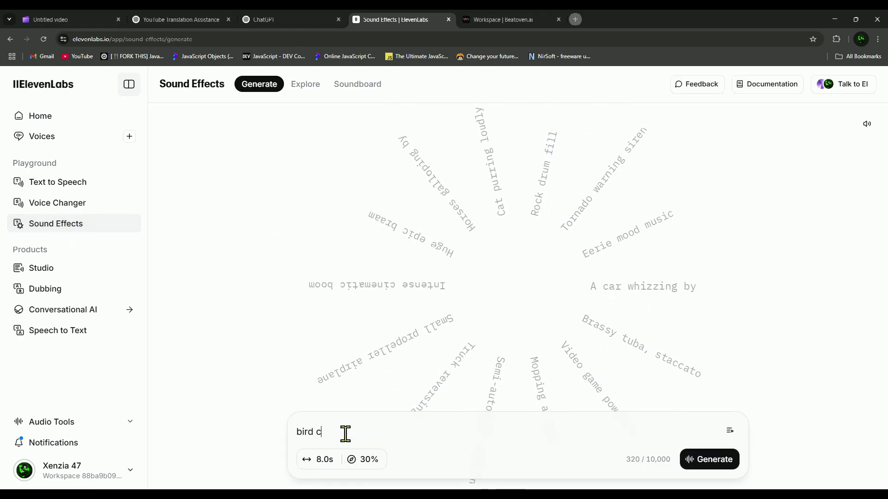
pyautogui.write('rying')
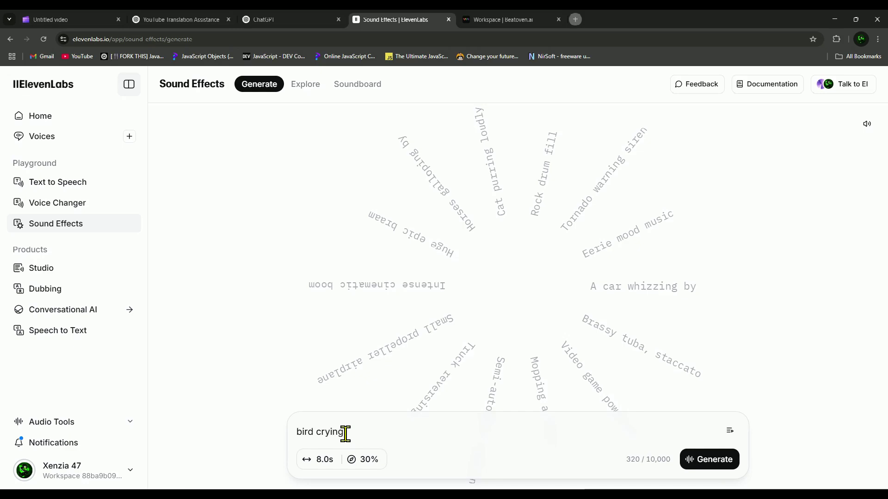
pyautogui.click(323, 460)
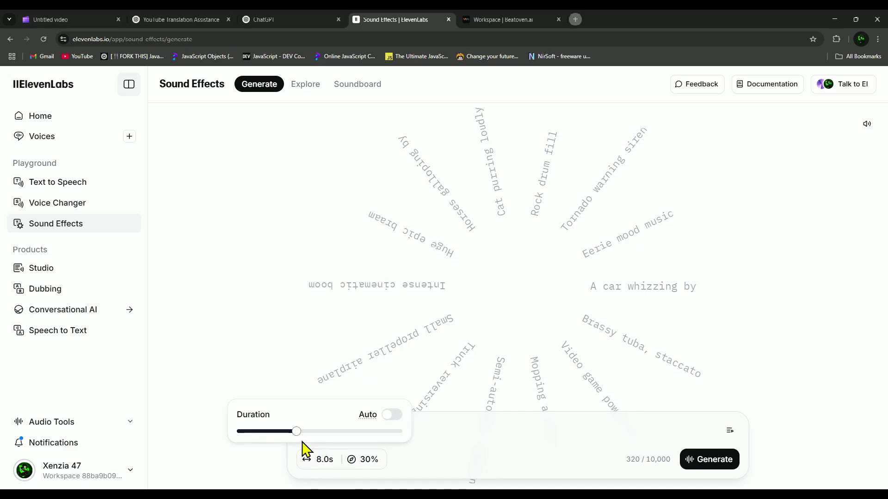
pyautogui.moveTo(296, 431); pyautogui.dragTo(274, 431)
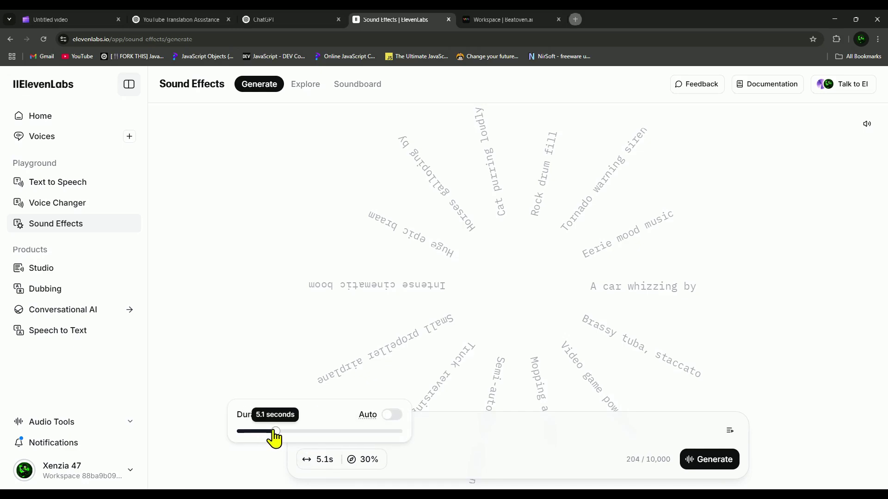
pyautogui.click(365, 460)
pyautogui.moveTo(333, 432); pyautogui.dragTo(411, 432)
pyautogui.click(697, 460)
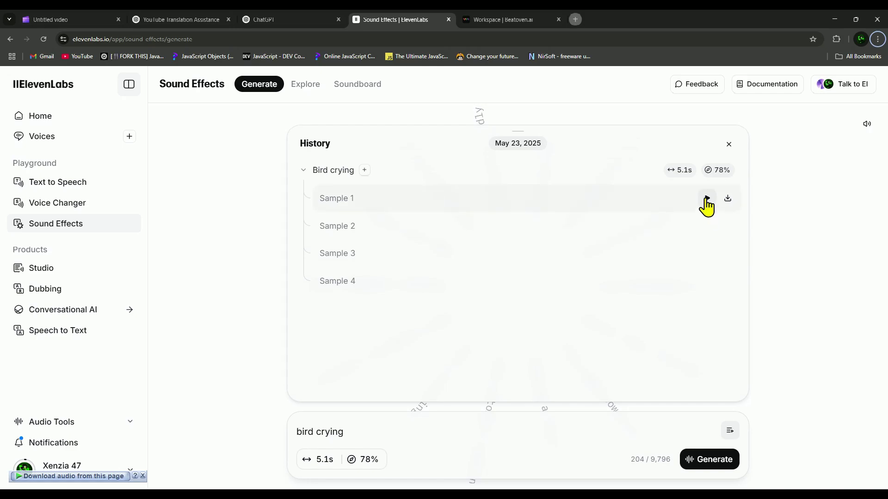
# Step: Audition the four bird crying samples, download Sample 3 as mp3 and place it at the audio track start
pyautogui.click(706, 191)
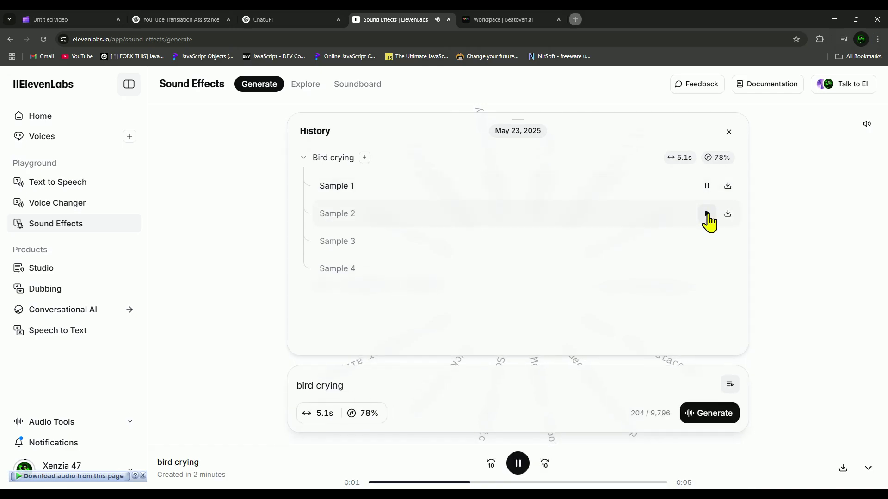
pyautogui.click(708, 217)
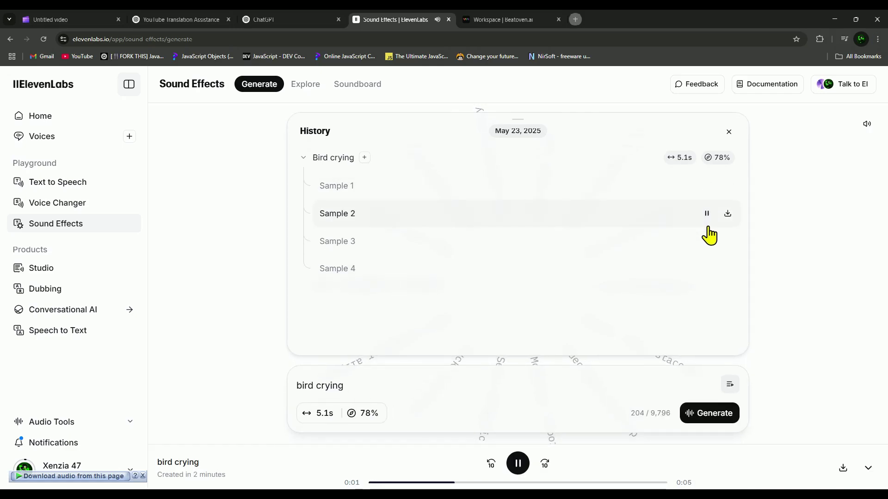
pyautogui.click(706, 241)
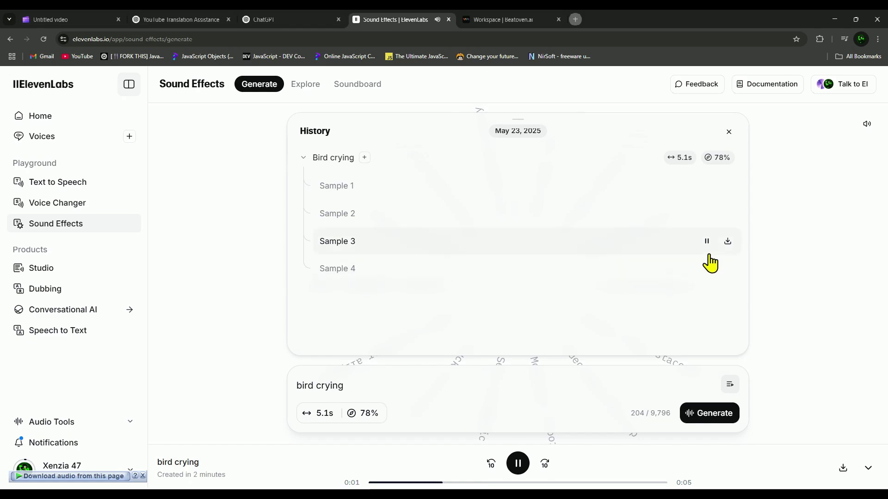
pyautogui.click(707, 269)
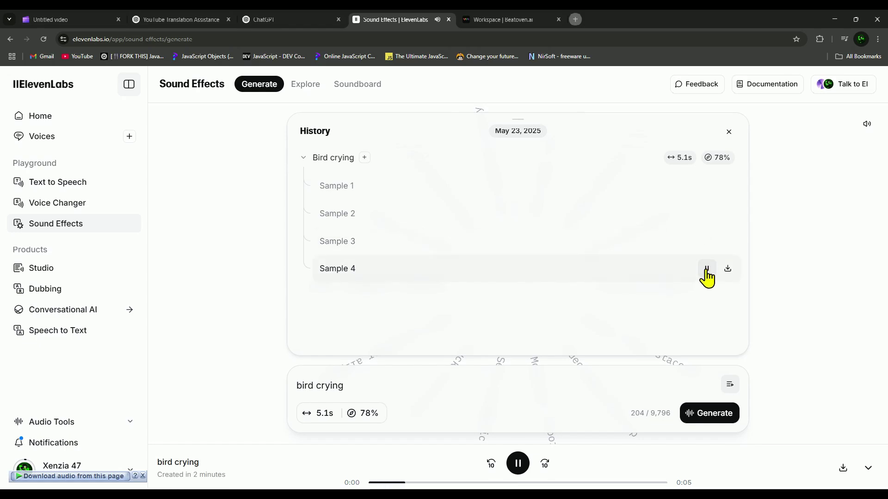
pyautogui.click(707, 241)
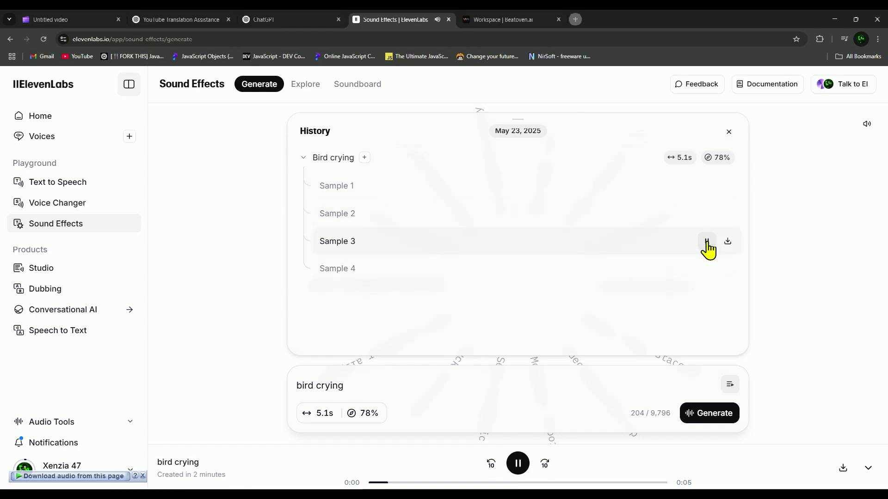
pyautogui.click(727, 241)
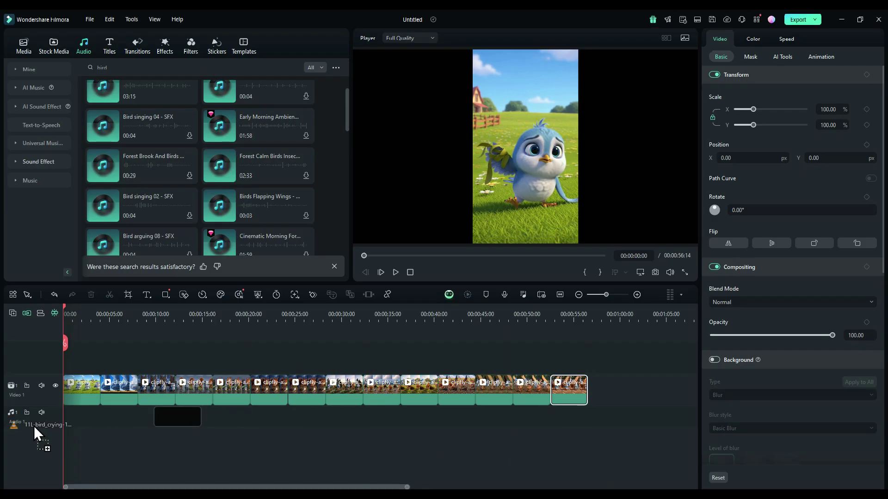
pyautogui.moveTo(34, 426); pyautogui.dragTo(28, 426)
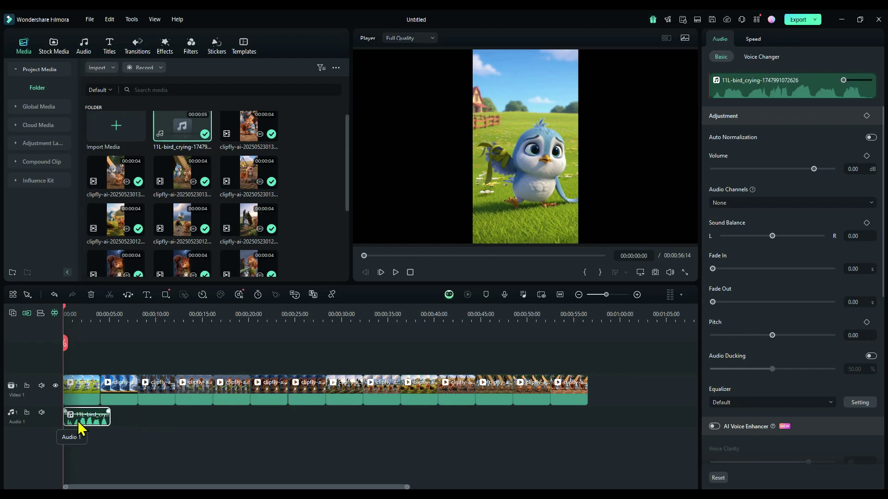
# Step: Trim the bird crying audio so it ends with the first video clip at 3:23
pyautogui.press('space')
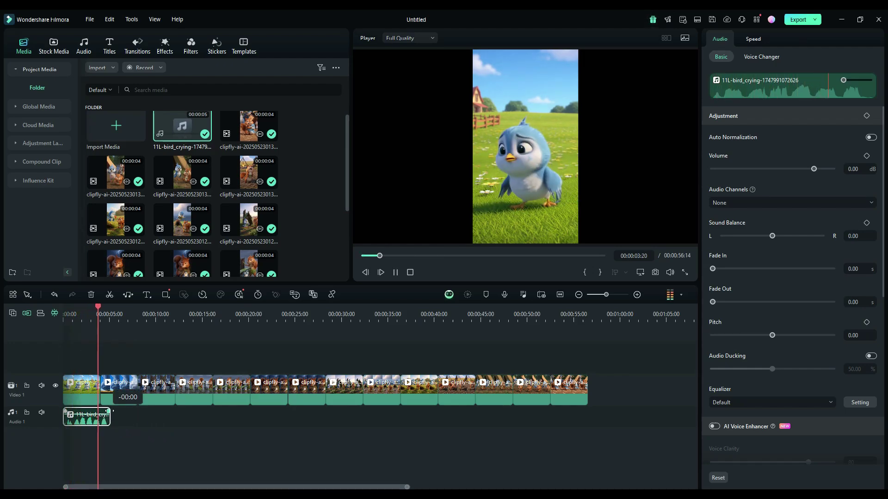
pyautogui.press('space')
pyautogui.scroll(5, 125, 434)
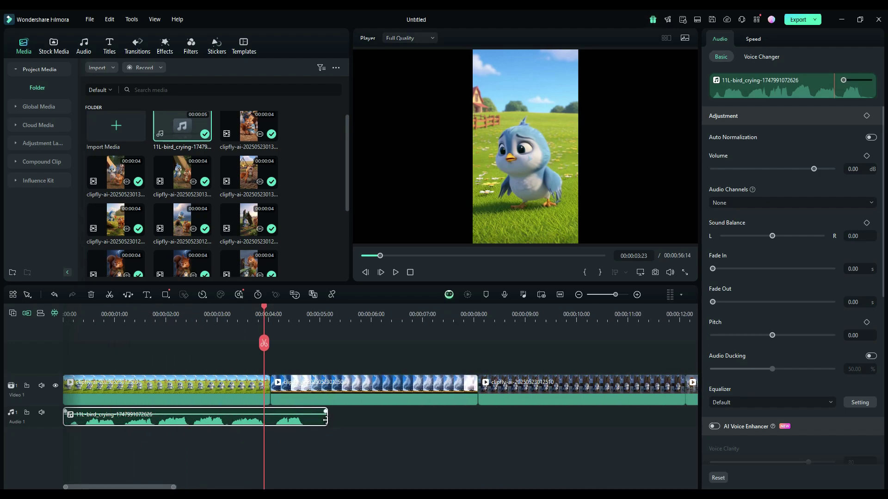
pyautogui.moveTo(325, 420); pyautogui.dragTo(266, 419)
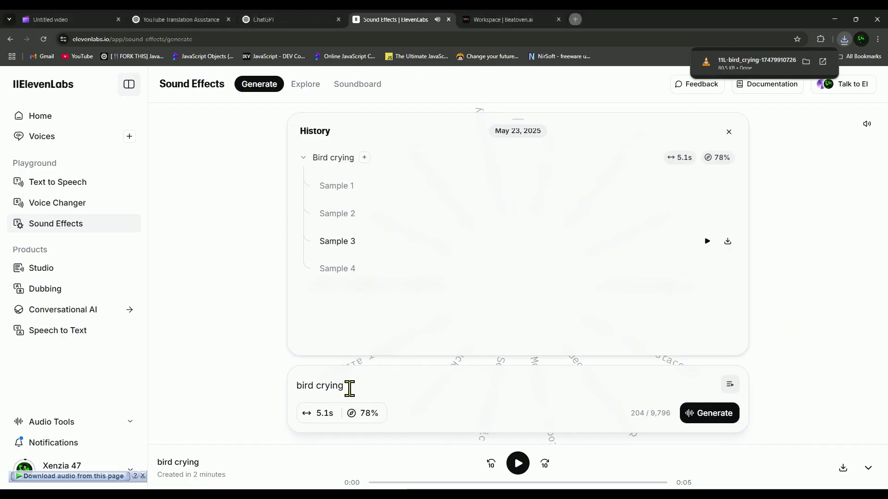
# Step: Replace the sound prompt with 'strom' and generate new samples
pyautogui.moveTo(350, 388); pyautogui.dragTo(299, 389)
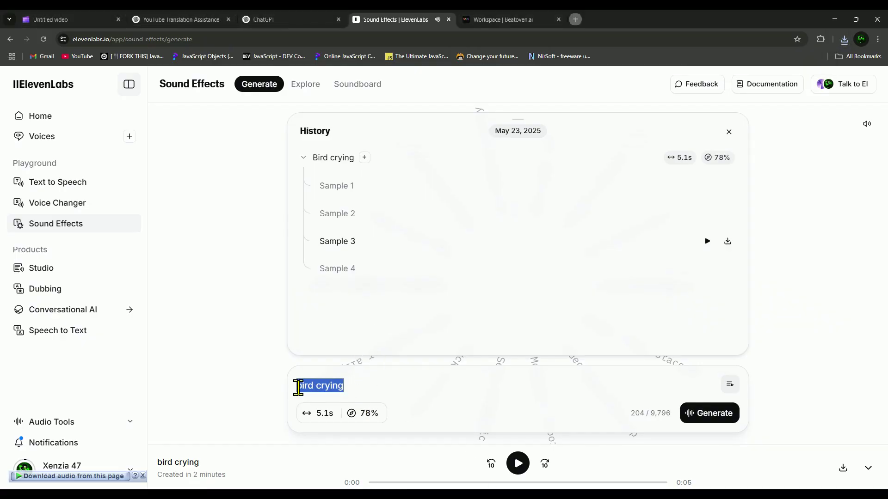
pyautogui.click(298, 388)
pyautogui.tripleClick(343, 385)
pyautogui.write('strom')
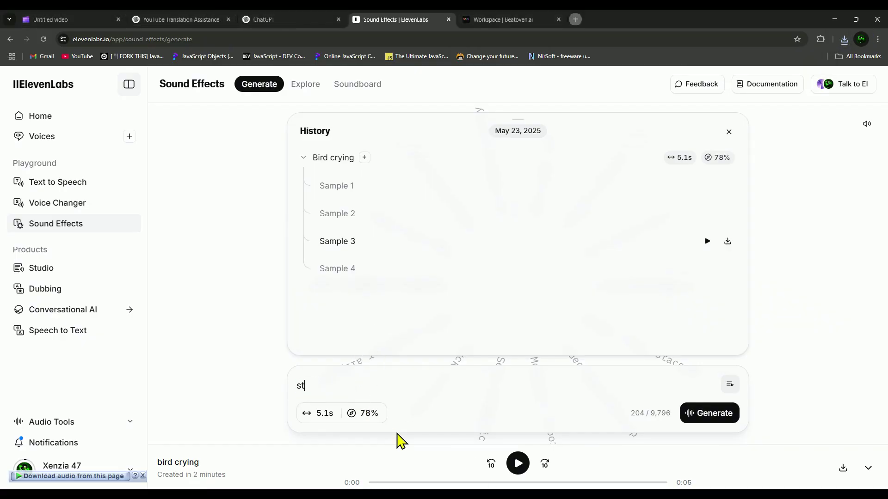
pyautogui.click(699, 417)
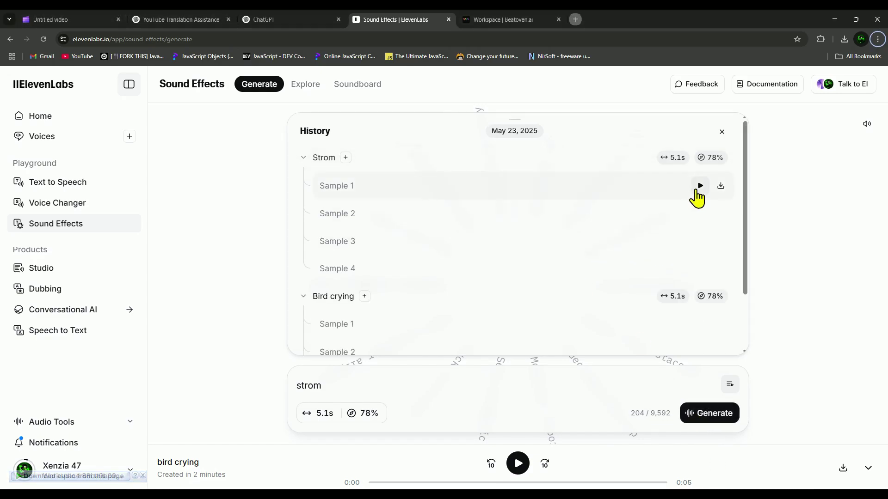
# Step: Audition the four strom samples, download Sample 4 and place it after the bird crying clip
pyautogui.click(699, 187)
pyautogui.click(699, 214)
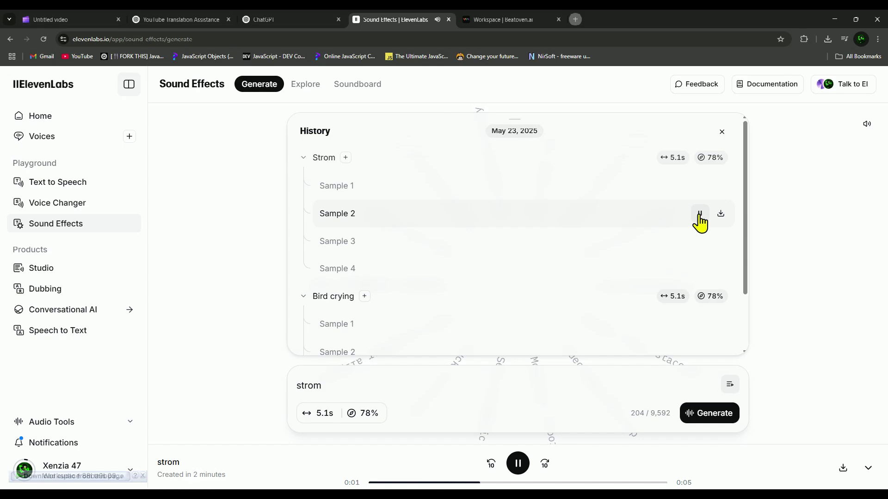
pyautogui.click(700, 242)
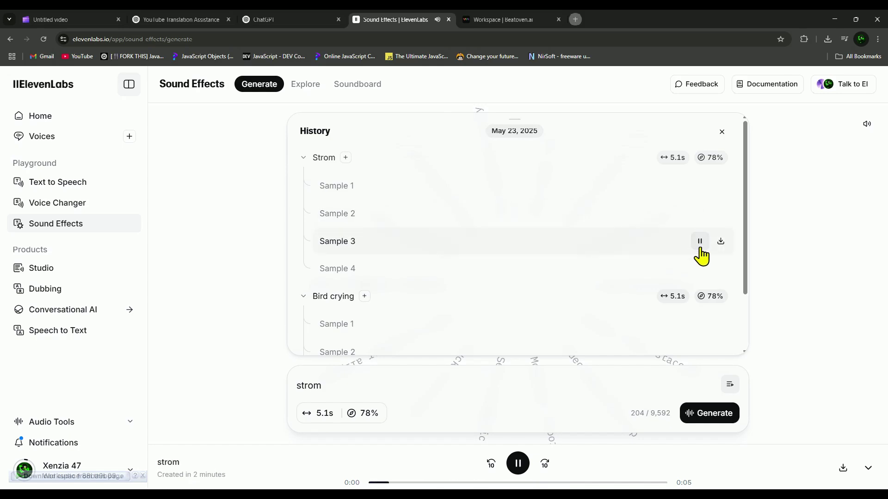
pyautogui.click(701, 269)
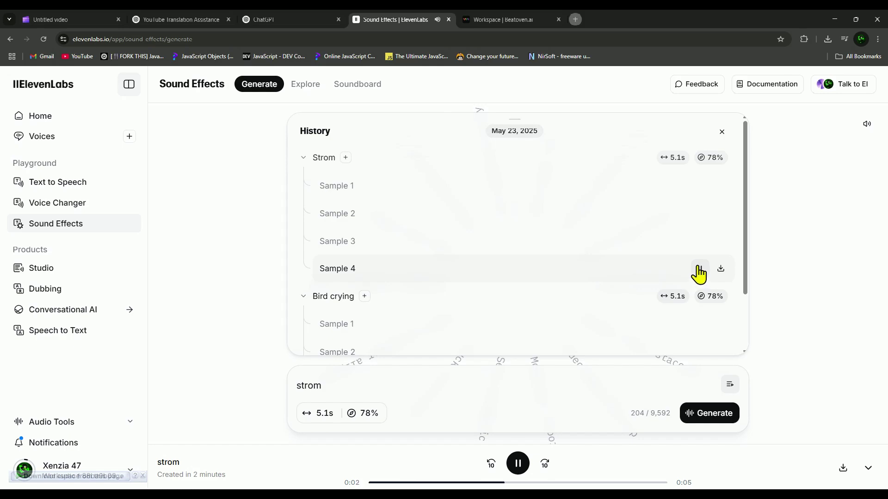
pyautogui.click(721, 272)
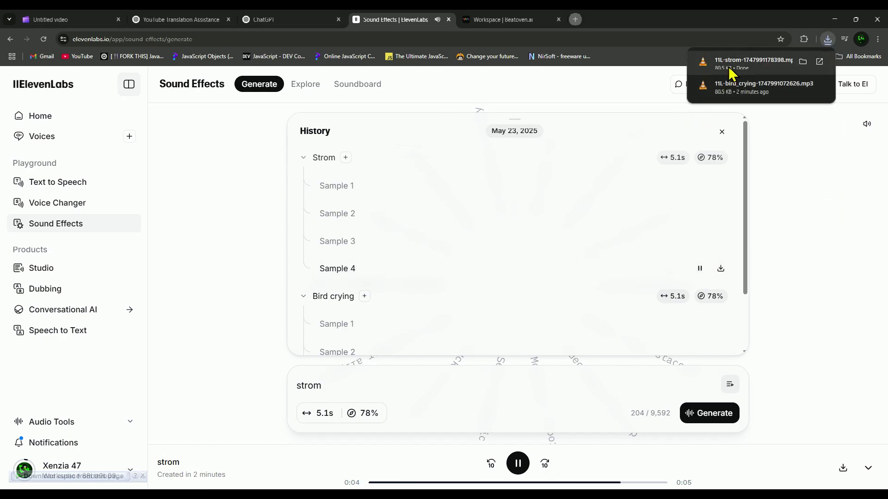
pyautogui.moveTo(736, 69); pyautogui.dragTo(277, 419)
# Step: Replace the strom clip with the library's Thunderstorm sound effect at 4 seconds
pyautogui.press('space')
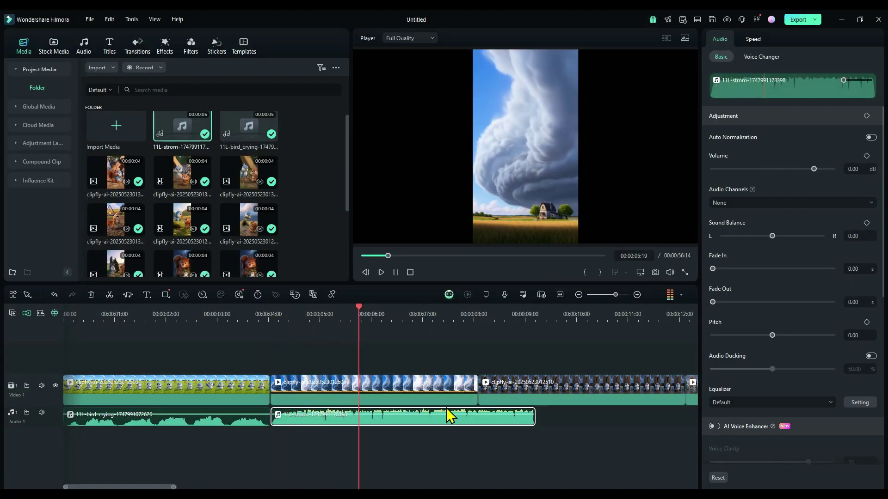
pyautogui.press('space')
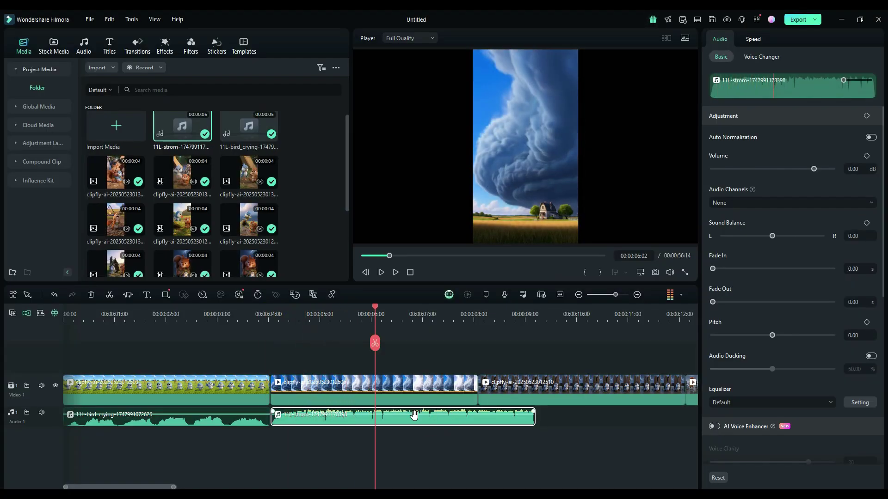
pyautogui.click(90, 296)
pyautogui.click(84, 46)
pyautogui.click(162, 67)
pyautogui.write('bird')
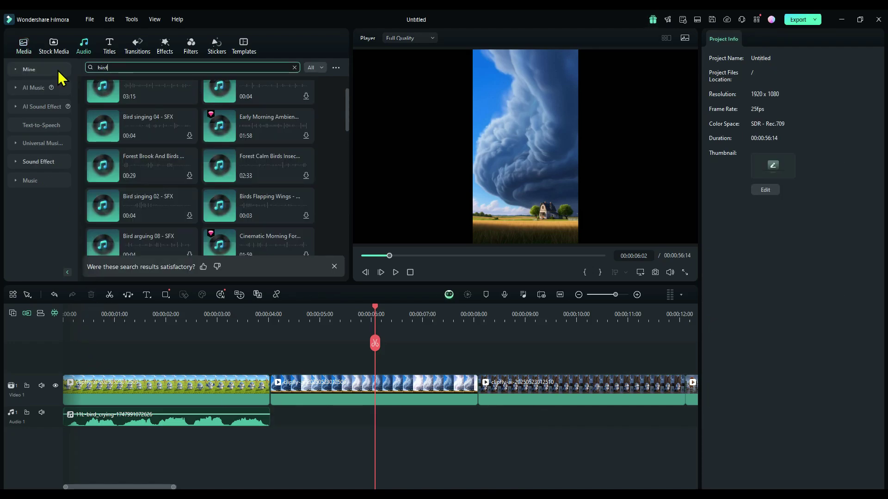
pyautogui.write('strom')
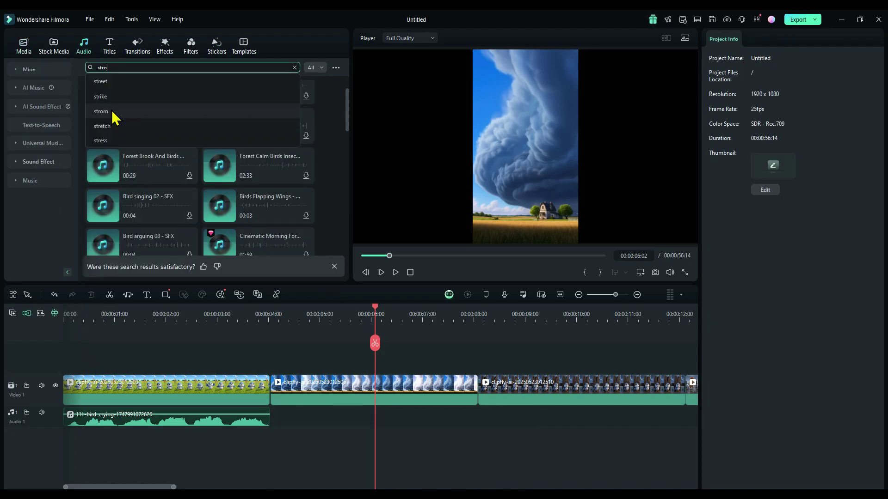
pyautogui.press('Return')
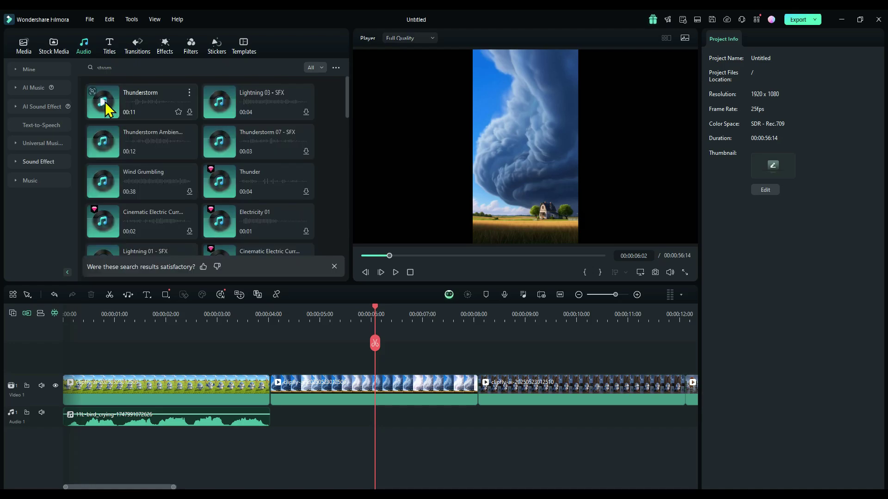
pyautogui.click(105, 104)
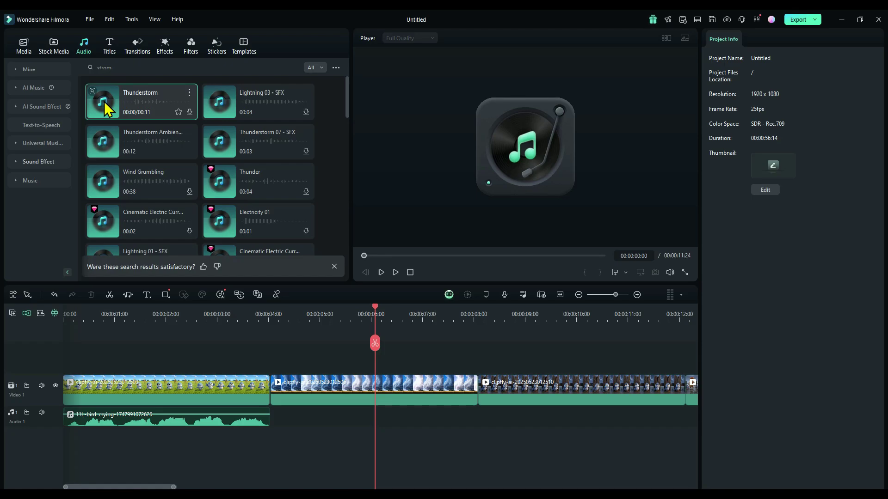
pyautogui.moveTo(127, 104); pyautogui.dragTo(275, 419)
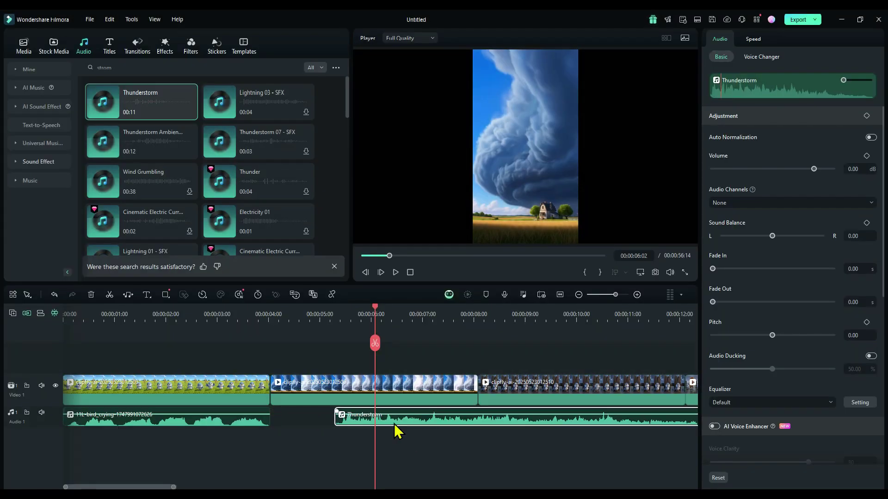
# Step: Align Thunderstorm with the second video clip and extend it to end at 12 seconds
pyautogui.moveTo(396, 428); pyautogui.dragTo(346, 412)
pyautogui.scroll(-1, 463, 416)
pyautogui.moveTo(581, 414); pyautogui.dragTo(323, 425)
pyautogui.click(203, 307)
pyautogui.press('space')
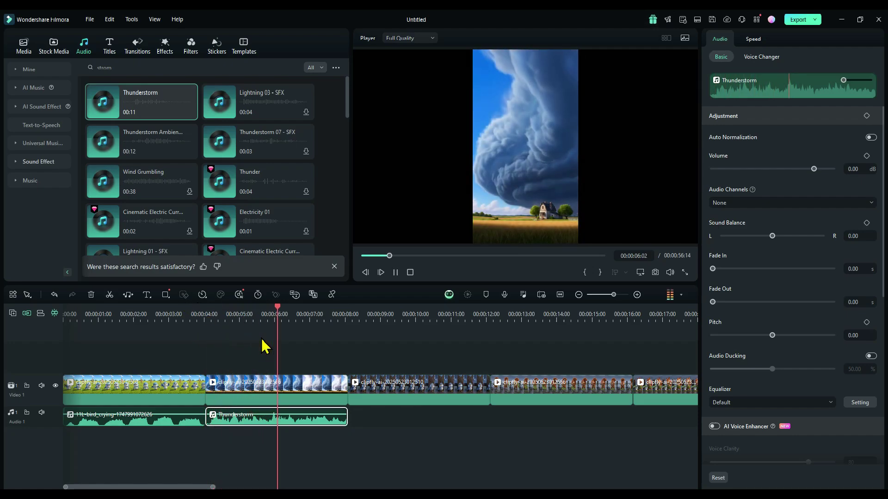
pyautogui.press('space')
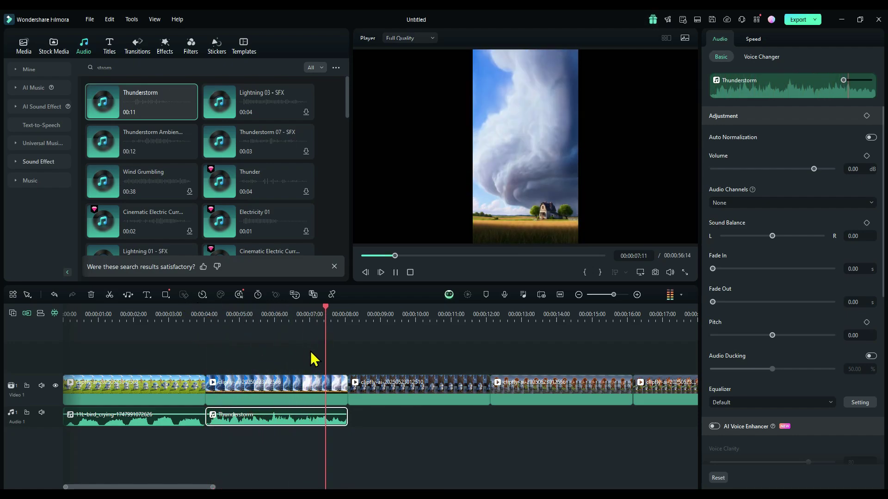
pyautogui.moveTo(391, 348); pyautogui.dragTo(348, 350)
pyautogui.moveTo(344, 418); pyautogui.dragTo(482, 423)
# Step: Search 'rain' and place Rainy Soundscape - SFX on a new audio track at 8 seconds
pyautogui.click(128, 68)
pyautogui.write('rai')
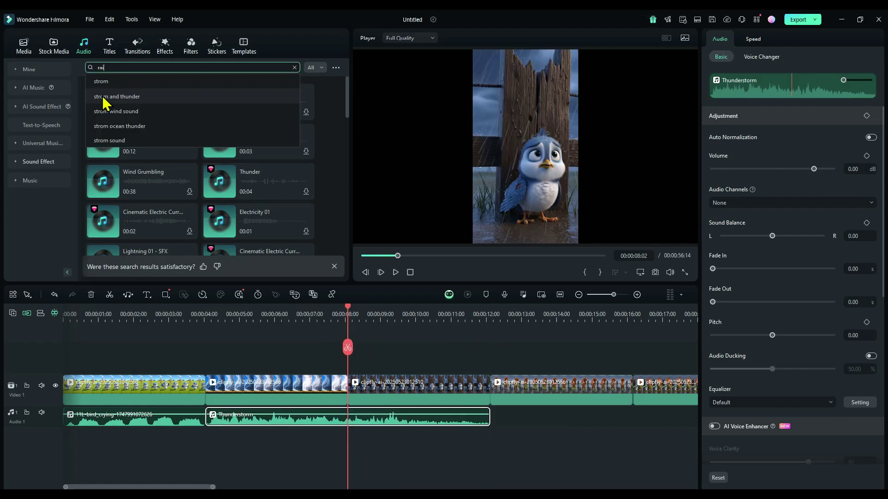
pyautogui.write('n')
pyautogui.press('Return')
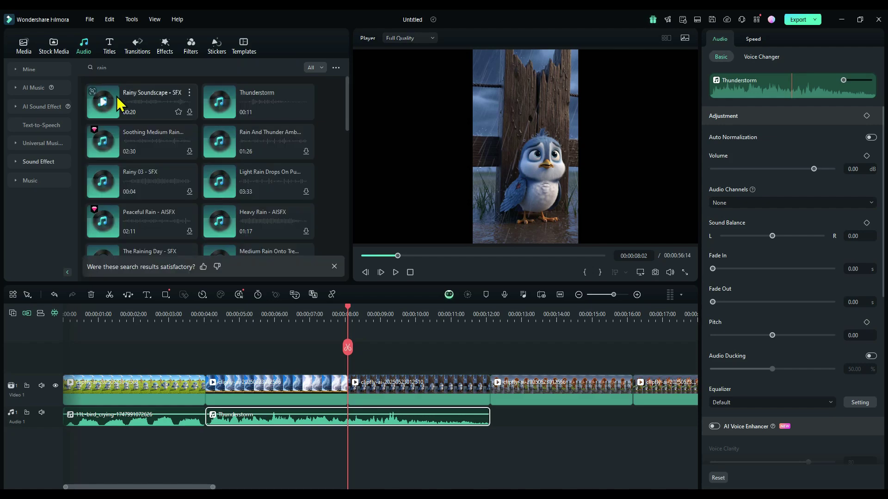
pyautogui.click(104, 103)
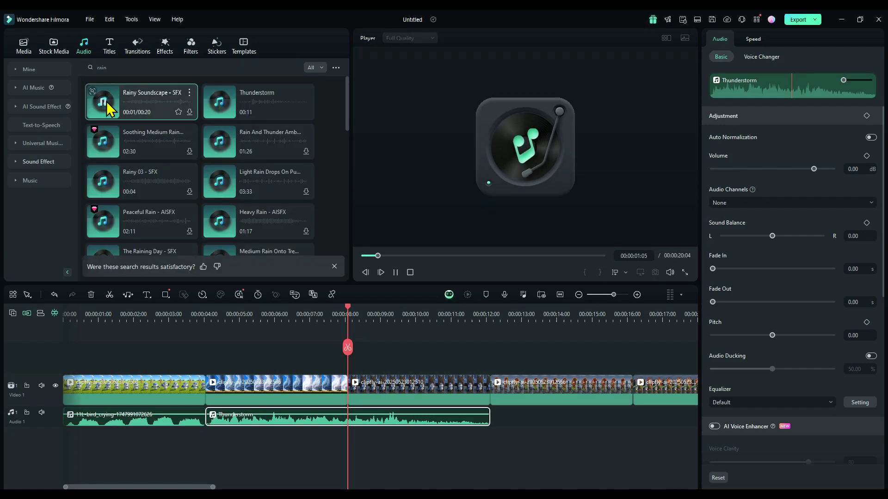
pyautogui.moveTo(131, 103); pyautogui.dragTo(362, 435)
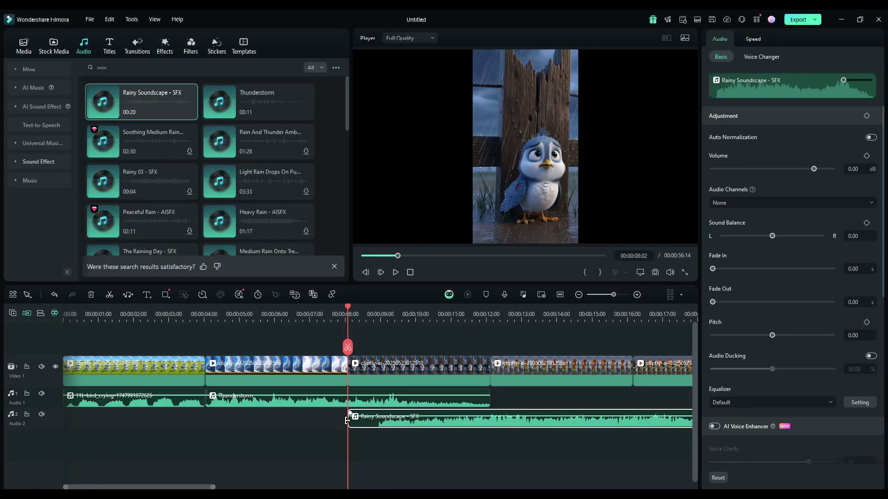
# Step: Trim the rain clip to end at 12 seconds and return the playhead to the start
pyautogui.press('space')
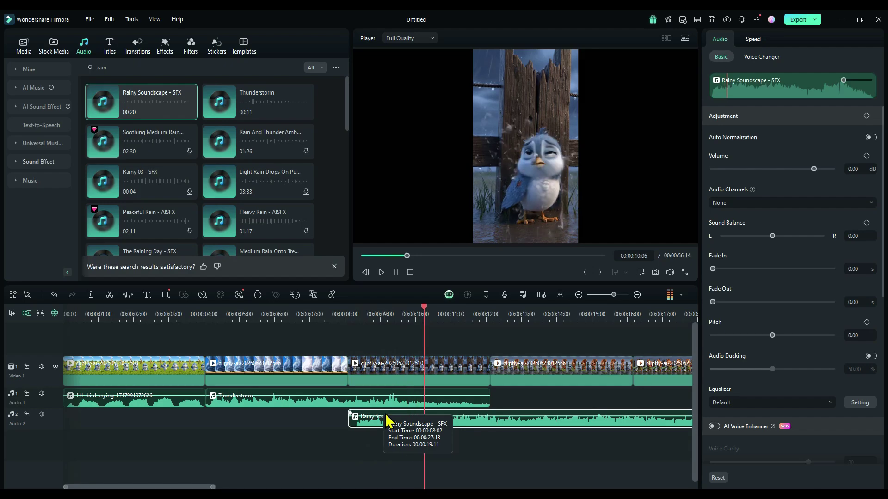
pyautogui.press('space')
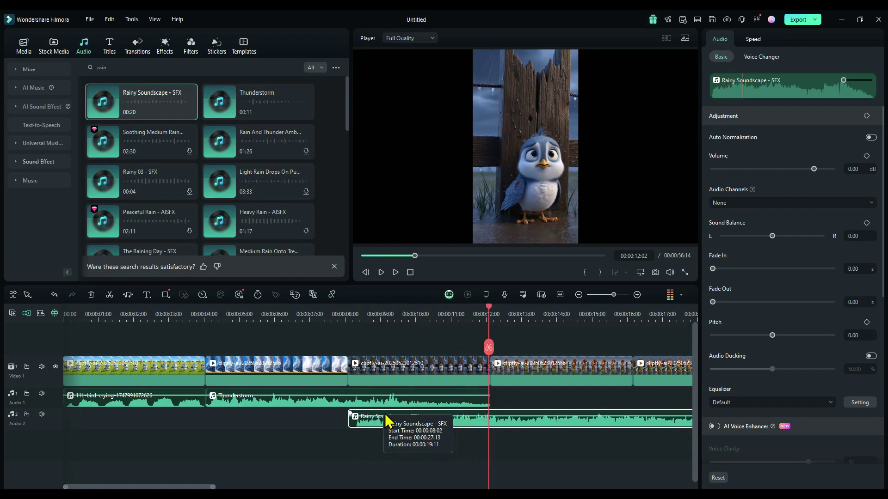
pyautogui.scroll(-2, 372, 412)
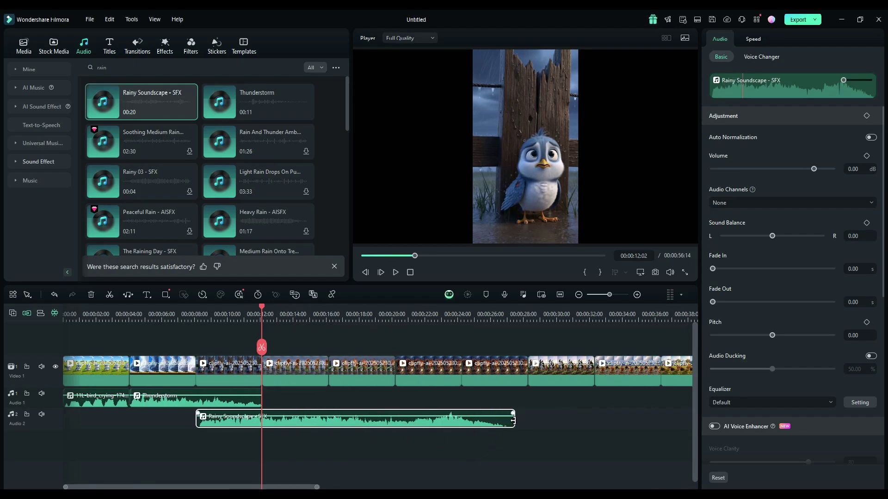
pyautogui.moveTo(513, 421); pyautogui.dragTo(262, 420)
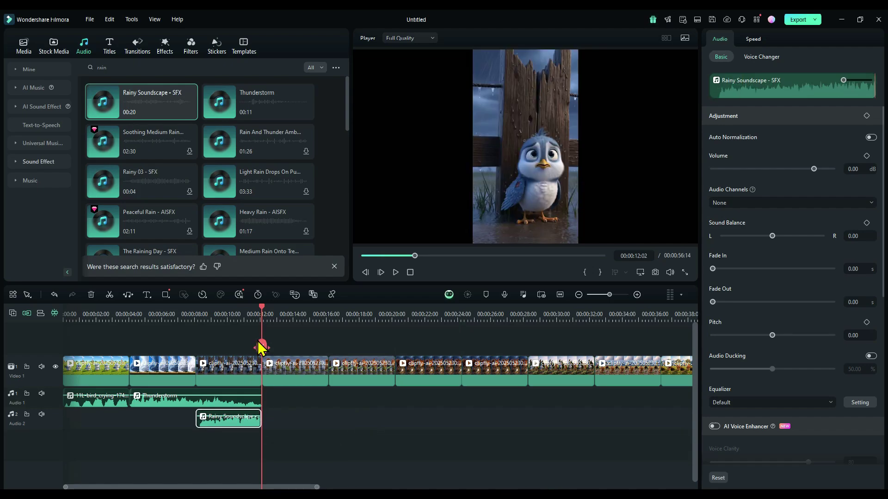
pyautogui.moveTo(261, 347); pyautogui.dragTo(3, 345)
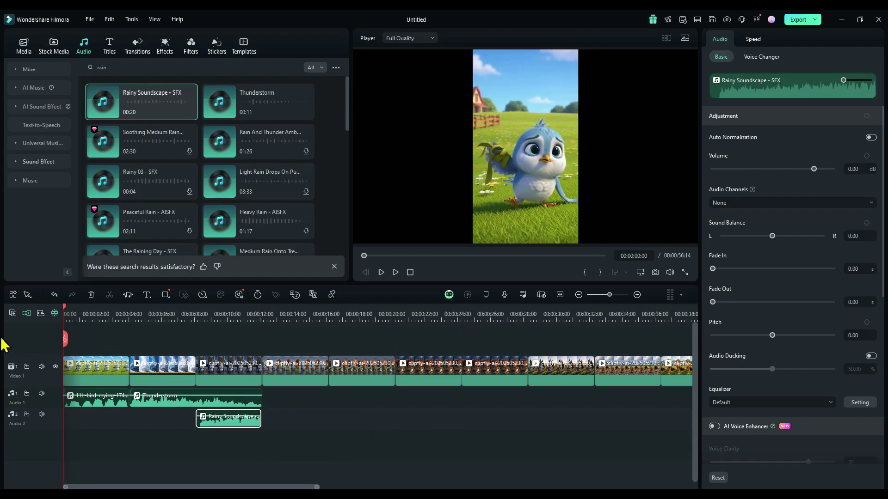
# Step: Browse the Music library, previewing the Phonk Upbeat Going Up track
pyautogui.click(30, 180)
pyautogui.click(101, 116)
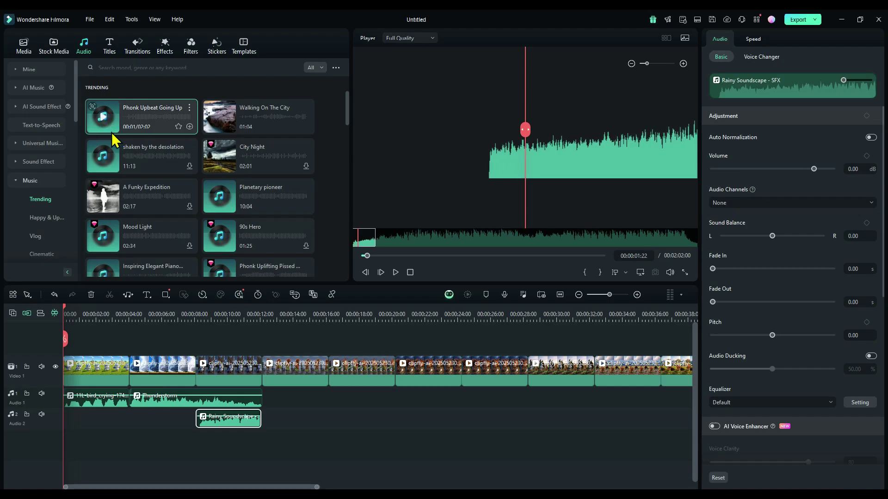
pyautogui.scroll(-5, 99, 153)
pyautogui.scroll(-5, 51, 217)
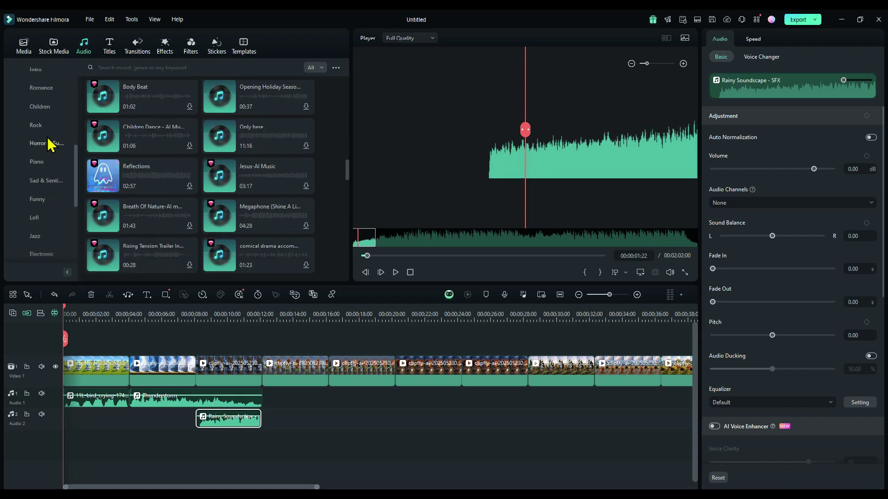
pyautogui.scroll(3, 48, 139)
pyautogui.scroll(-3, 49, 239)
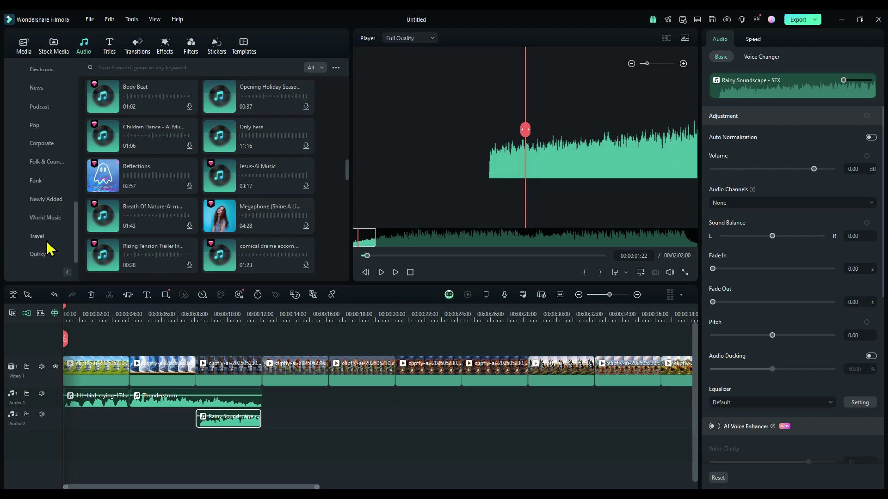
pyautogui.scroll(3, 44, 240)
# Step: Preview Melody Mischief under Funny and place it on a new Audio 3 track at 00:00
pyautogui.click(39, 181)
pyautogui.click(107, 123)
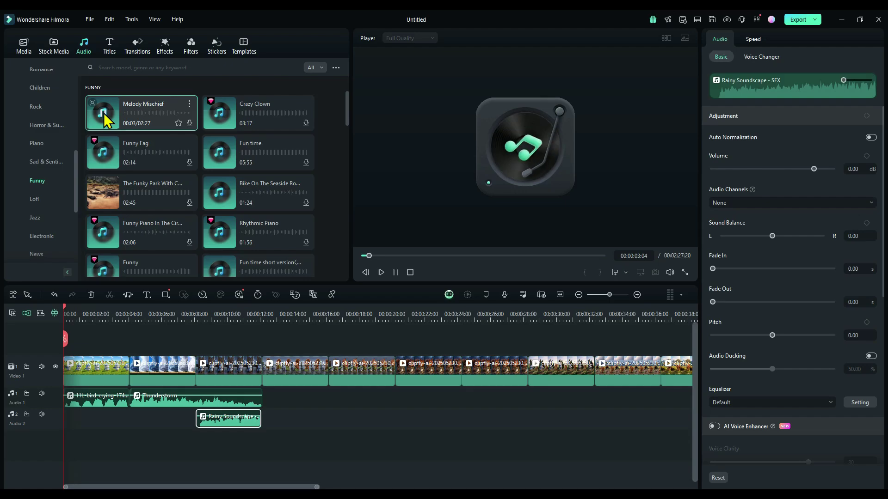
pyautogui.moveTo(107, 123); pyautogui.dragTo(76, 450)
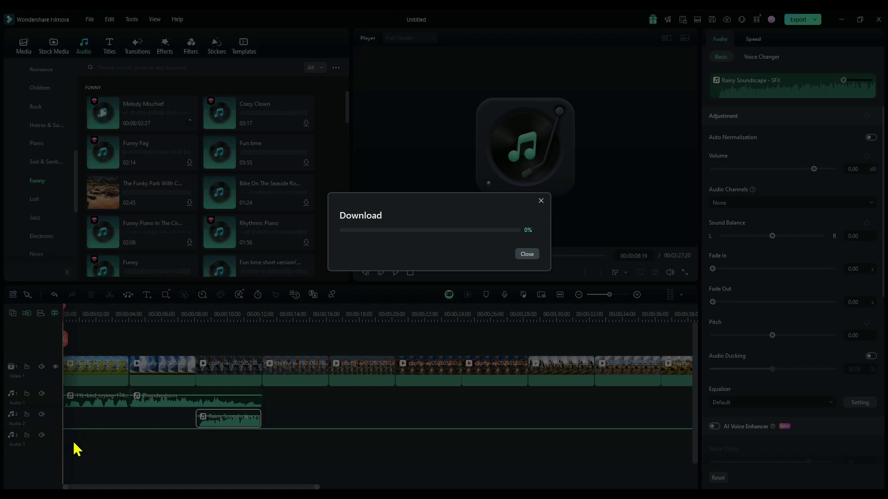
# Step: Play back the reel with its sound effects and Melody Mischief music, then pause
pyautogui.press('space')
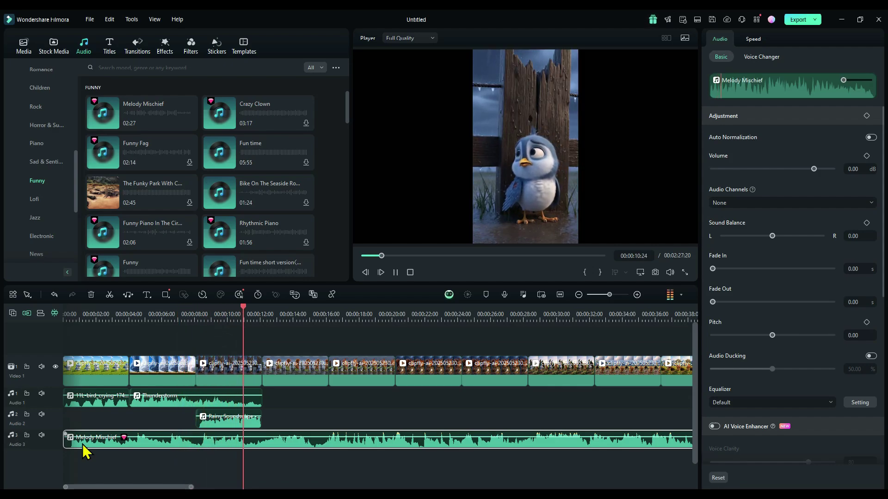
pyautogui.press('space')
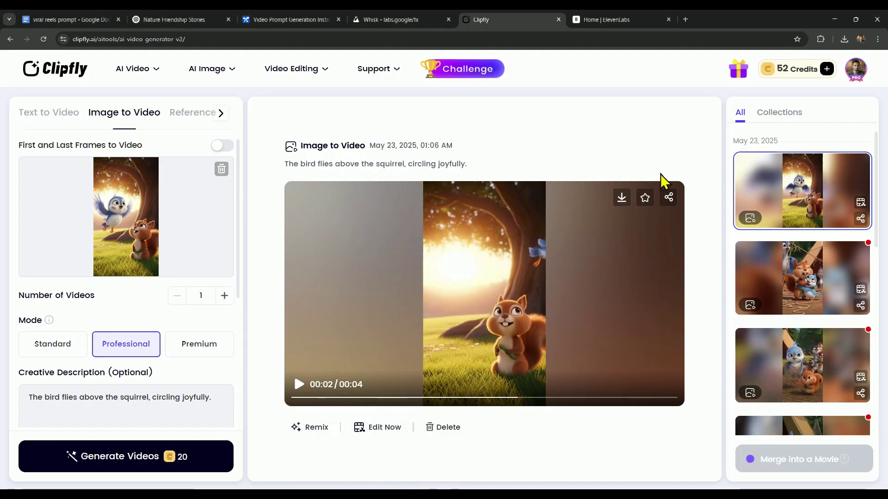
pyautogui.scroll(5, 834, 382)
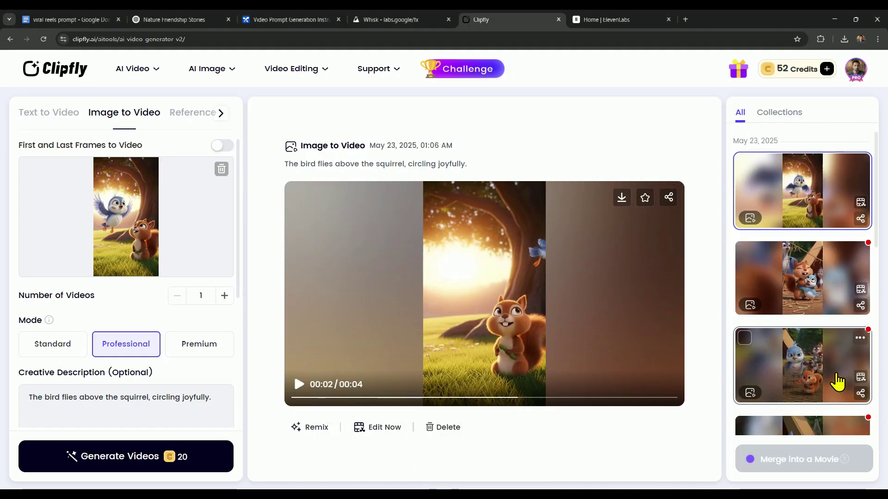